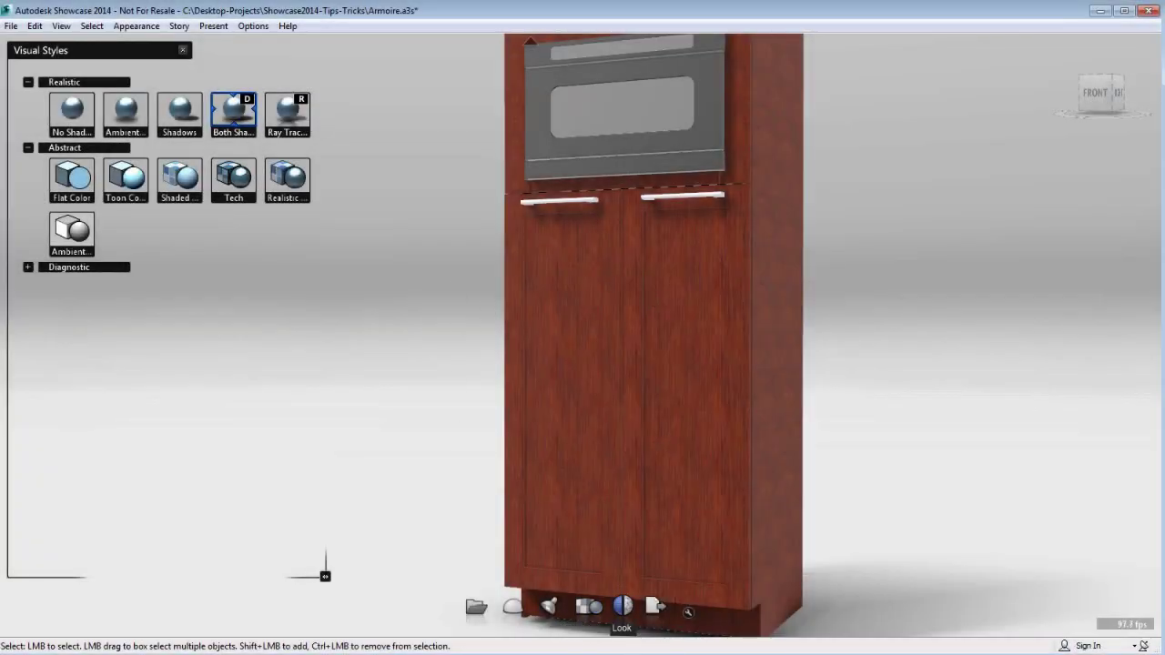
# Step: Select the centre panel of the armoire's lower-left door and show its transform handles
pyautogui.click(572, 284)
pyautogui.press('h')
pyautogui.keyDown('alt'); pyautogui.moveTo(558, 370); pyautogui.dragTo(564, 397); pyautogui.keyUp('alt')
pyautogui.keyDown('alt'); pyautogui.moveTo(548, 389); pyautogui.dragTo(559, 439, button='middle'); pyautogui.keyUp('alt')
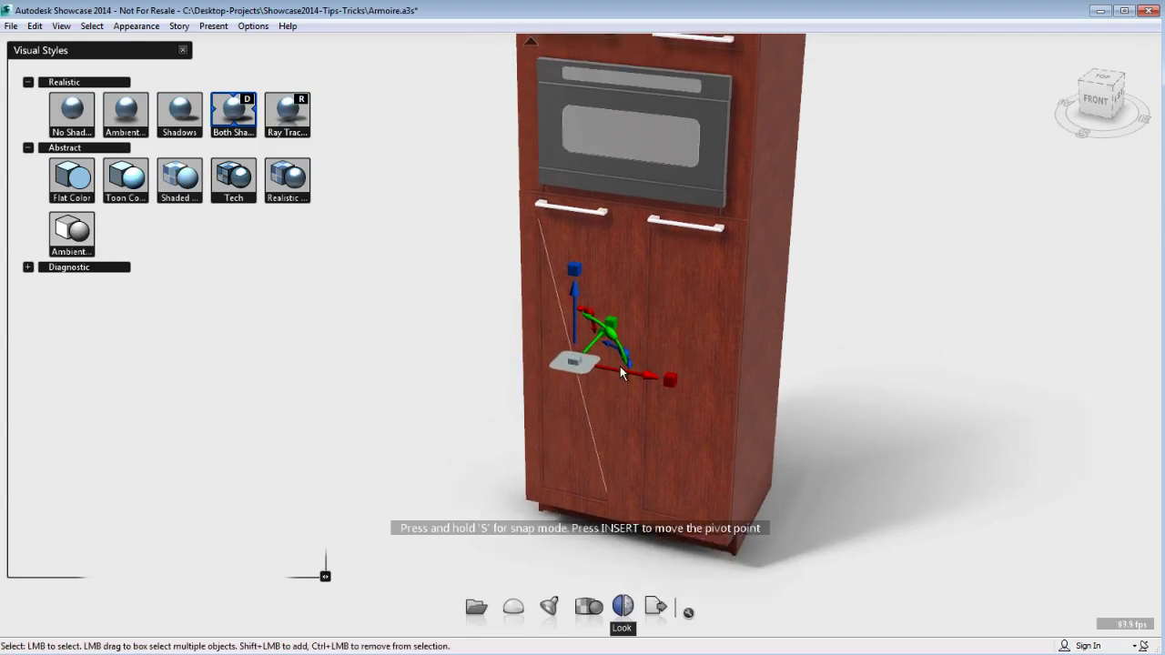
# Step: Try rotating the door's centre panel with its rotation handle, and undo the rotation
pyautogui.moveTo(628, 354); pyautogui.dragTo(634, 404)
pyautogui.hotkey('ctrl', 'z')
# Step: Open the Organizer beside the armoire, expand Phase 1.dwg and locate the selected door panel in the object tree
pyautogui.keyDown('alt'); pyautogui.moveTo(602, 425); pyautogui.dragTo(614, 294); pyautogui.keyUp('alt')
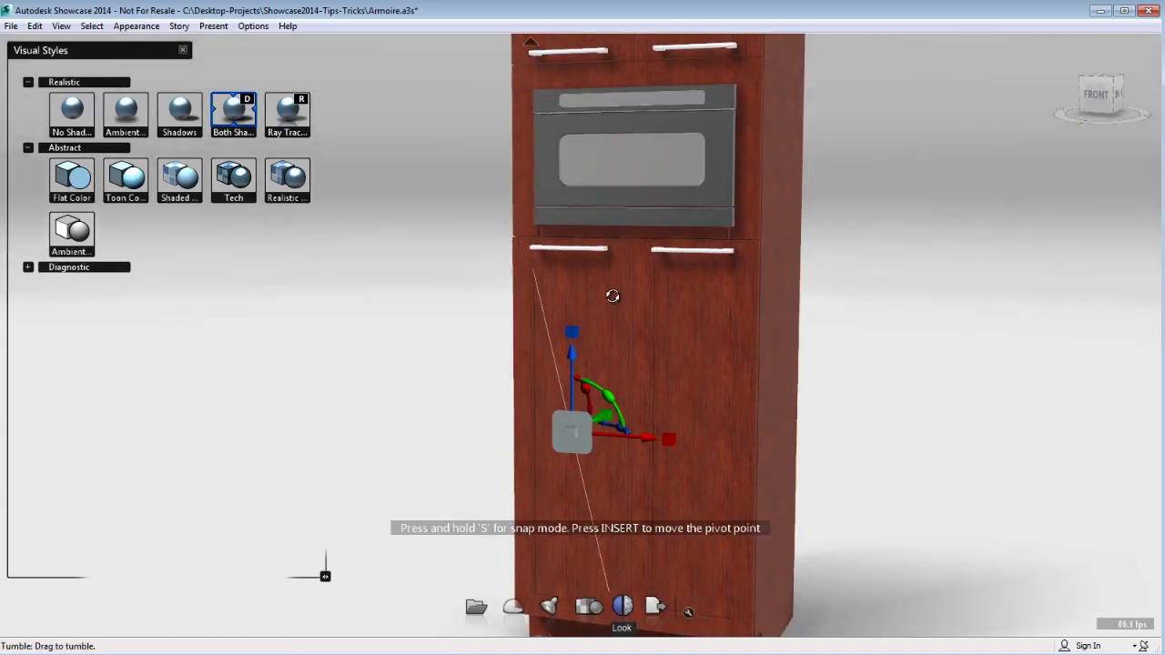
pyautogui.keyDown('alt'); pyautogui.moveTo(617, 295); pyautogui.dragTo(528, 288, button='middle'); pyautogui.keyUp('alt')
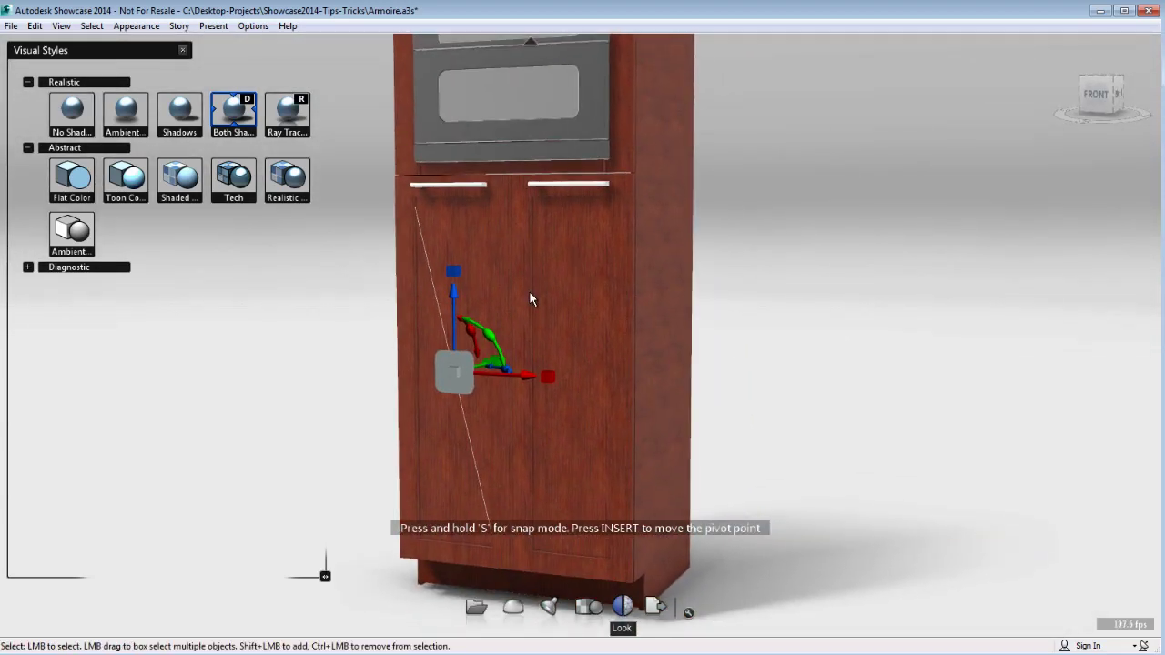
pyautogui.press('o')
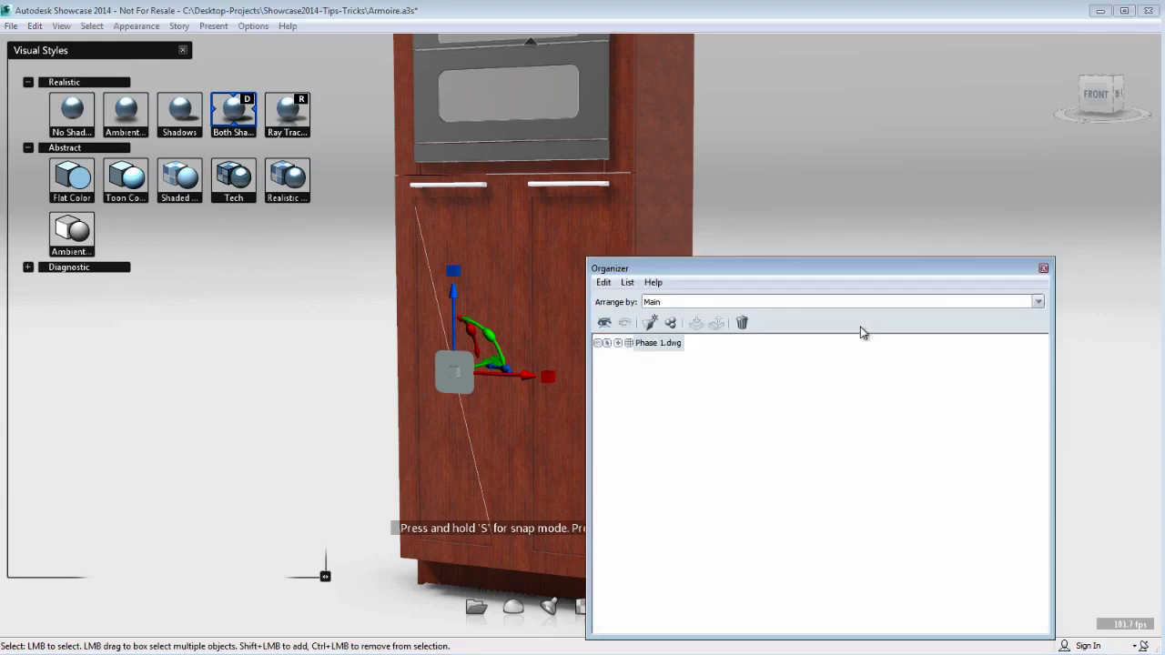
pyautogui.moveTo(759, 274); pyautogui.dragTo(888, 146)
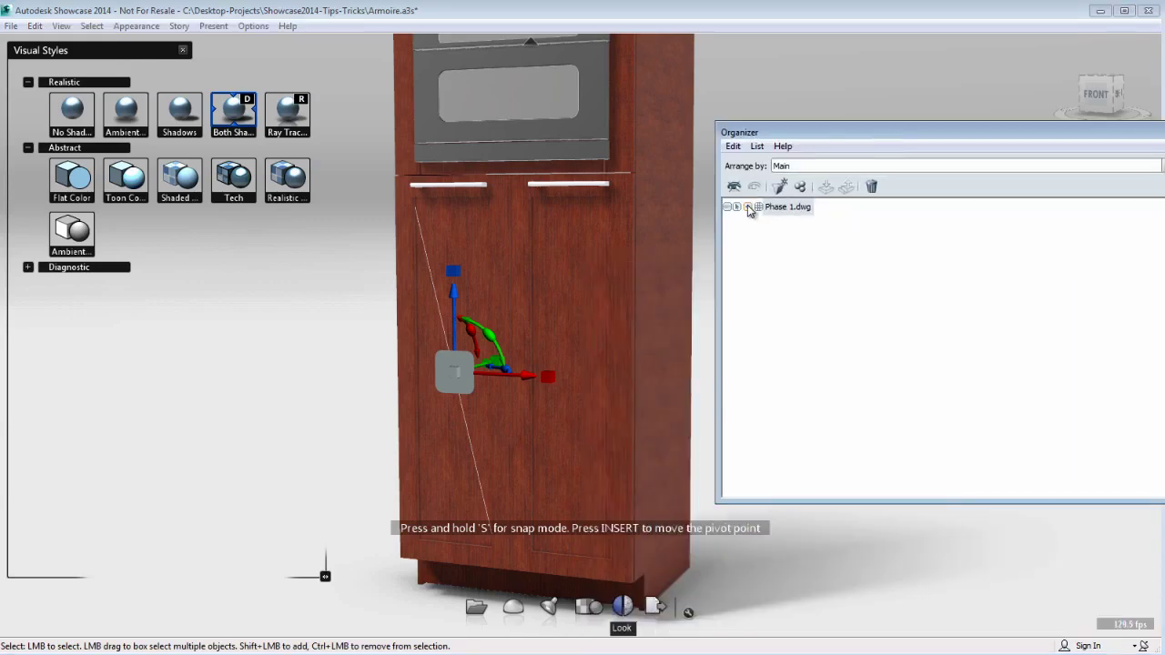
pyautogui.click(748, 207)
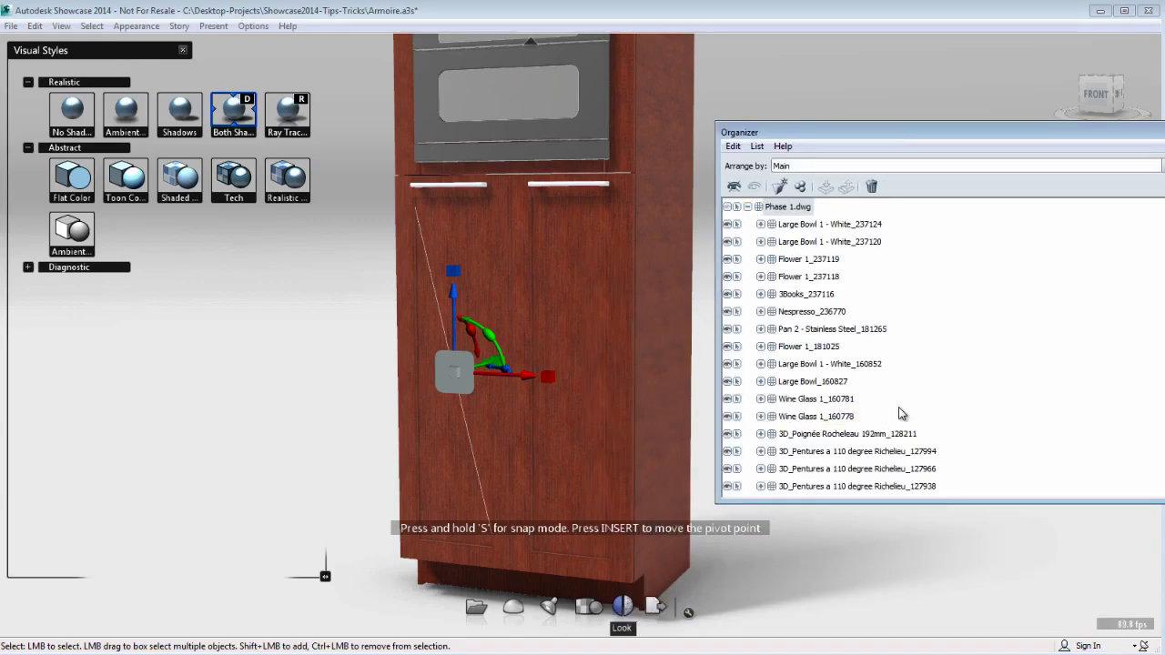
pyautogui.scroll(-5, 815, 399)
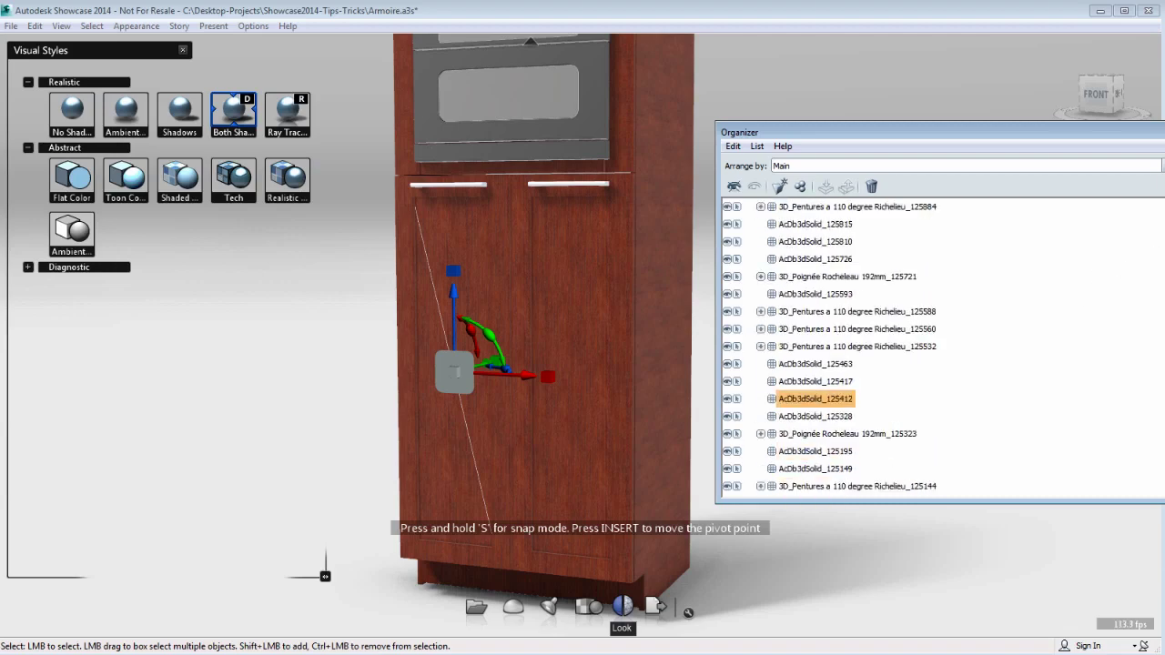
pyautogui.scroll(-2, 820, 391)
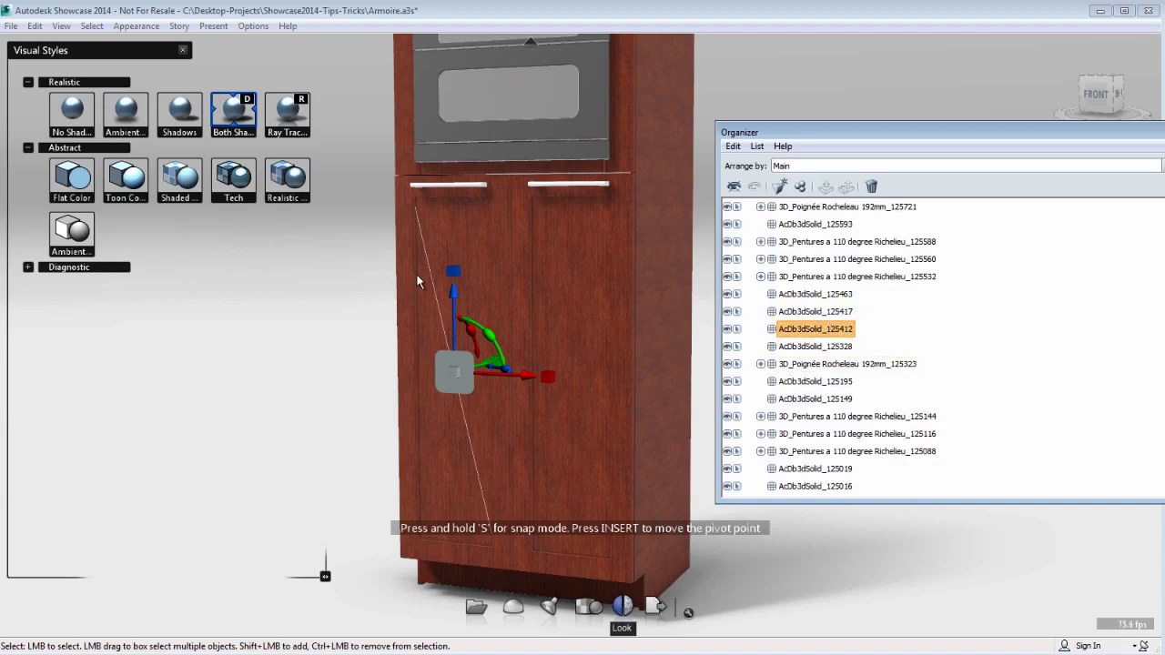
# Step: Add the four frame pieces around the lower-left door panel to the selection
pyautogui.keyDown('shift'); pyautogui.click(437, 193); pyautogui.keyUp('shift')
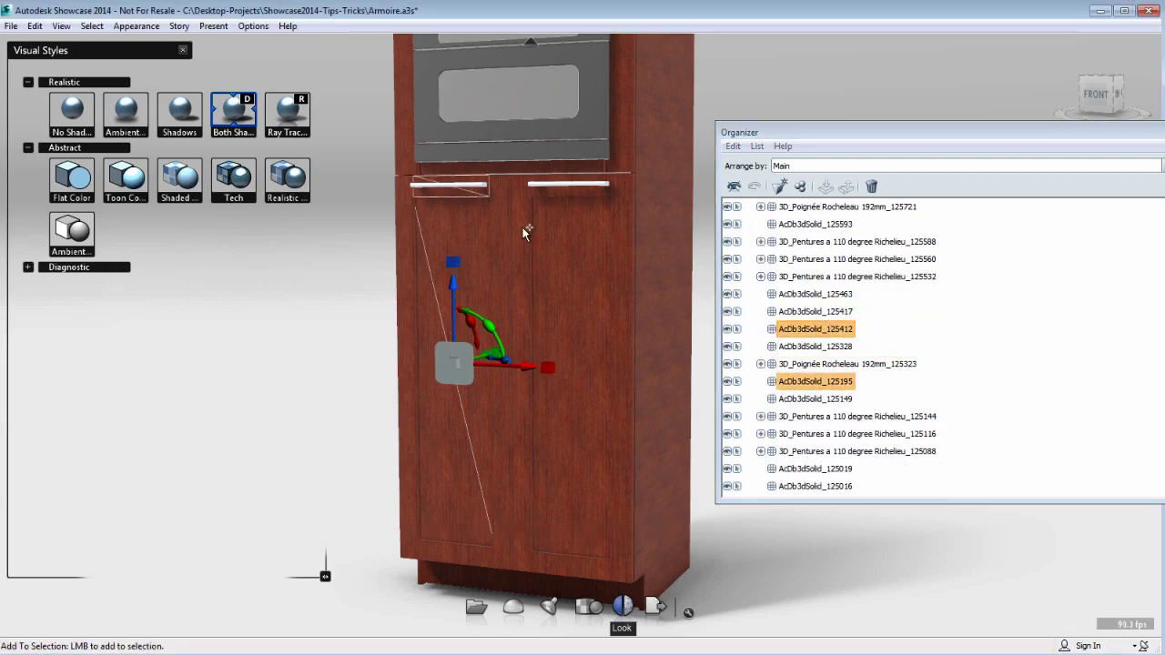
pyautogui.keyDown('shift'); pyautogui.click(495, 220); pyautogui.keyUp('shift')
pyautogui.keyDown('shift'); pyautogui.click(455, 552); pyautogui.keyUp('shift')
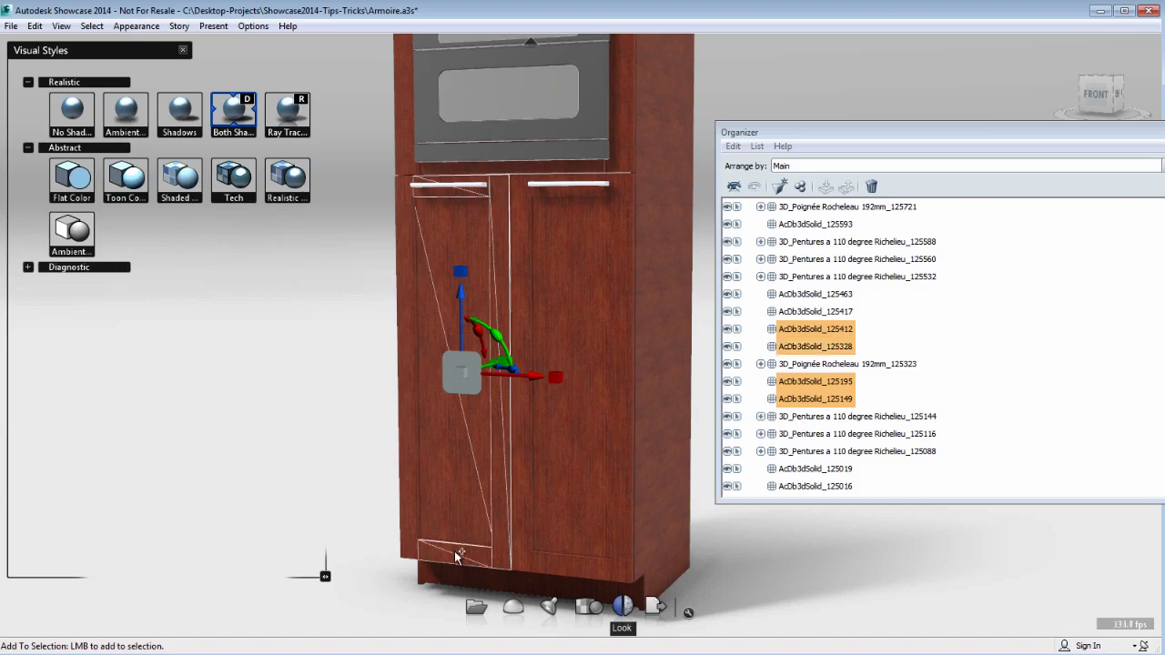
pyautogui.keyDown('shift'); pyautogui.click(409, 473); pyautogui.keyUp('shift')
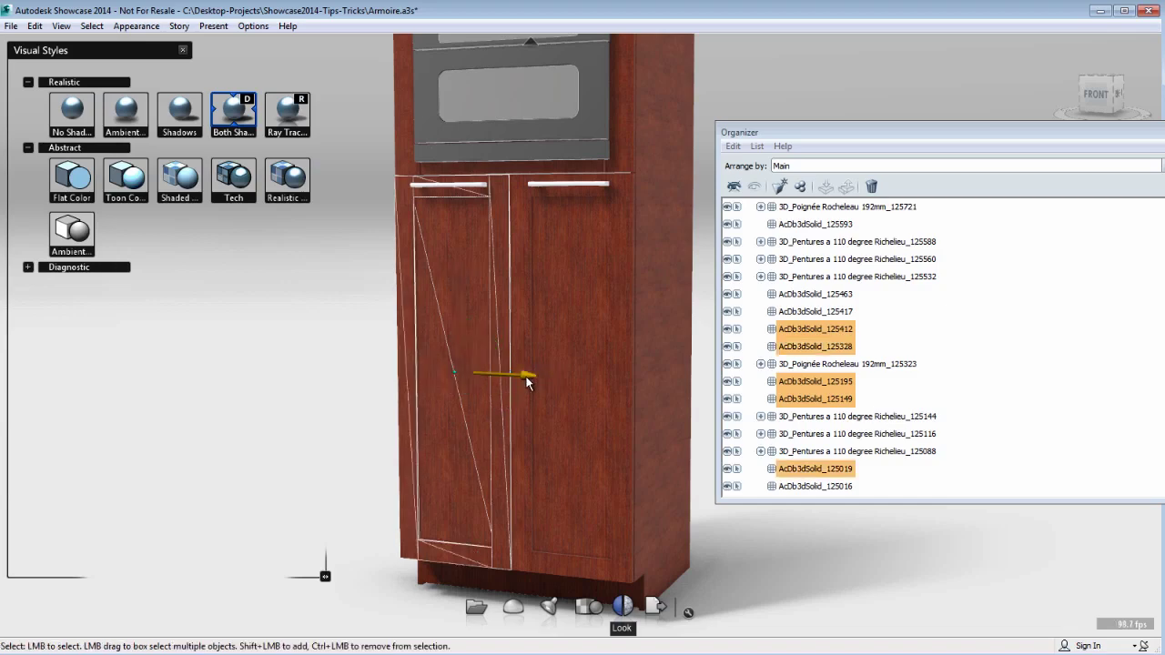
# Step: Try sliding the selected door pieces sideways along the red axis, and undo the move
pyautogui.moveTo(528, 373); pyautogui.dragTo(350, 358)
pyautogui.hotkey('ctrl', 'z')
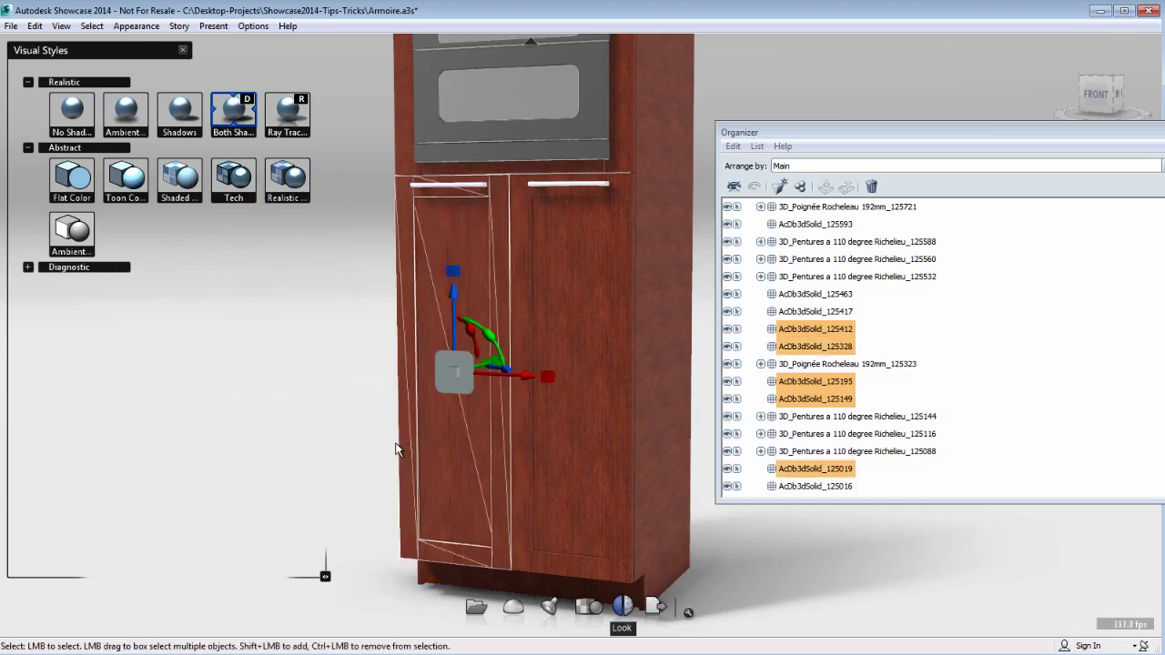
# Step: Group the selected door pieces and rename the group Armoire-Door-left
pyautogui.rightClick(846, 337)
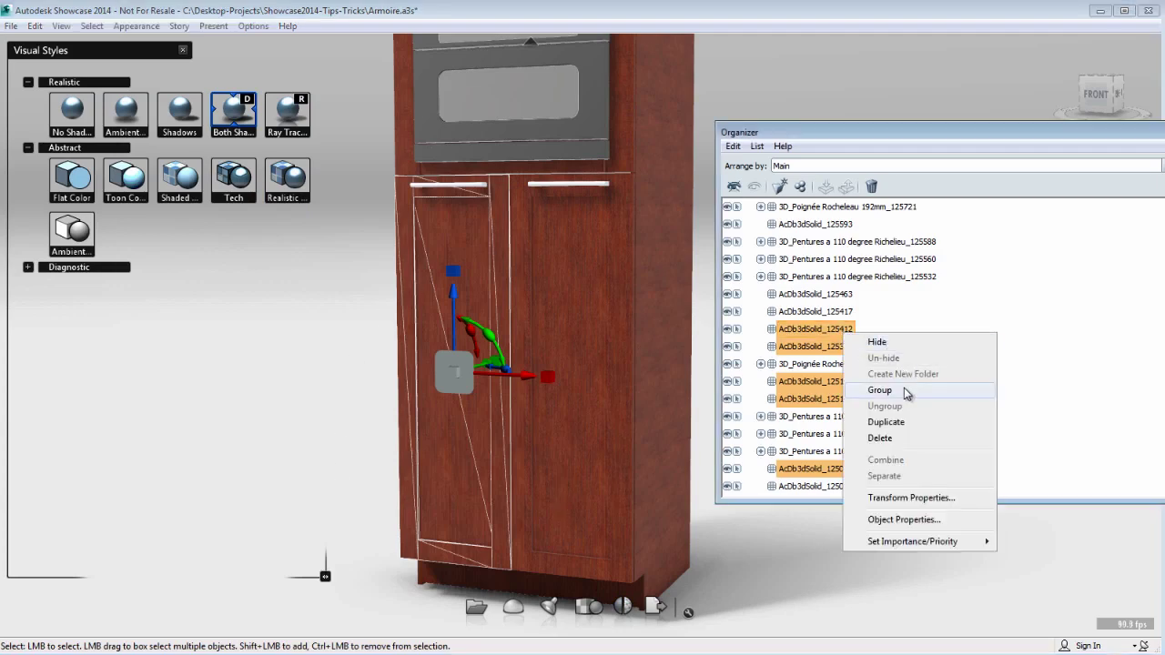
pyautogui.click(872, 392)
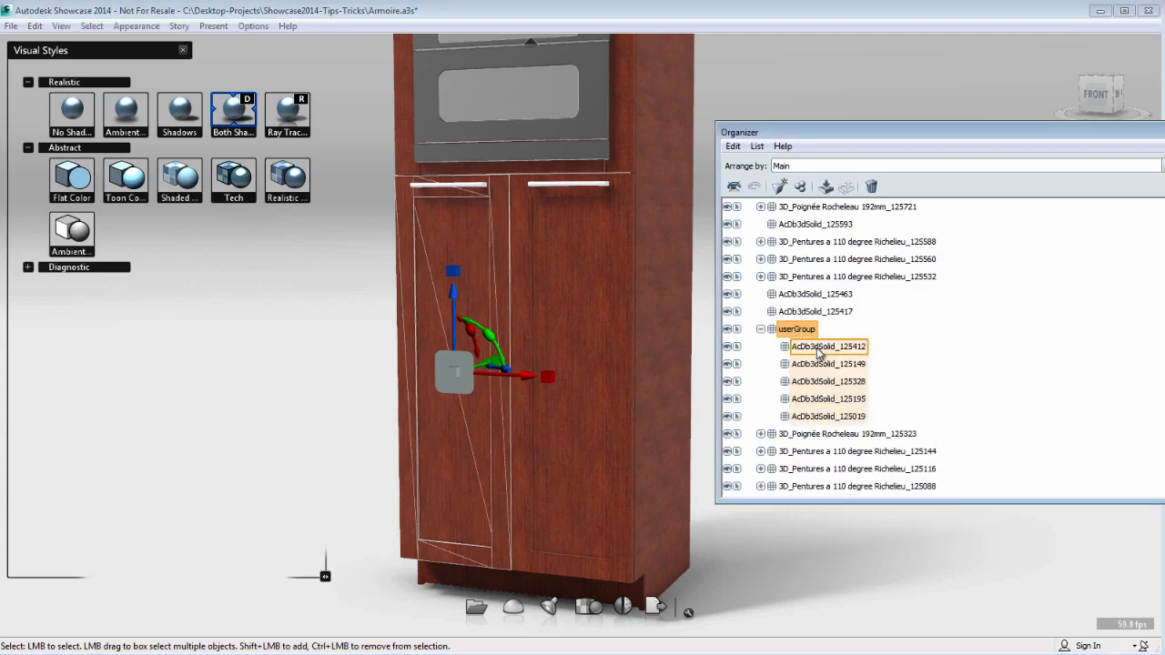
pyautogui.doubleClick(798, 331)
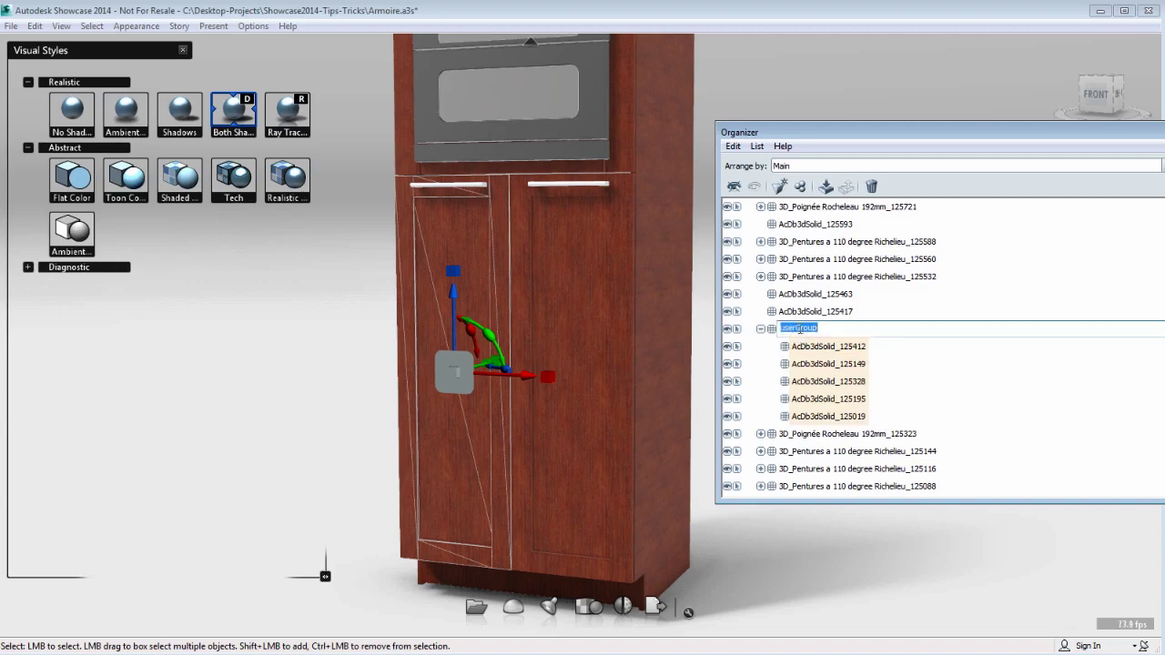
pyautogui.write('AArmoire-Door-left')
pyautogui.press('Return')
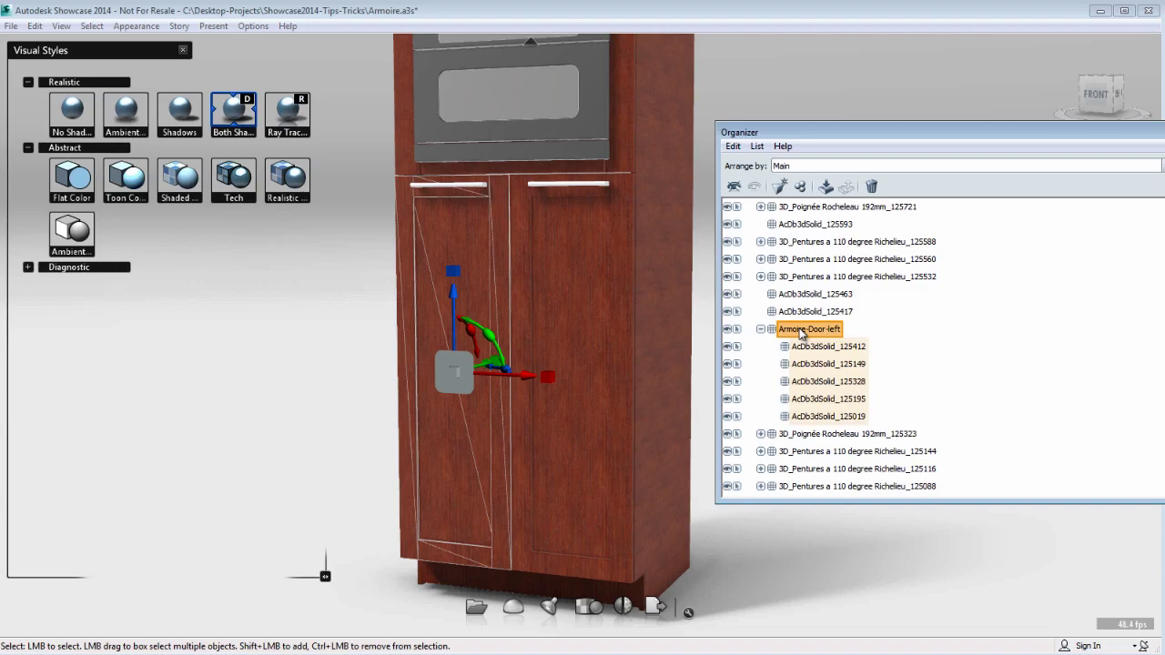
# Step: Clear the selection, select the whole Armoire-Door-left group and close the Organizer
pyautogui.click(344, 391)
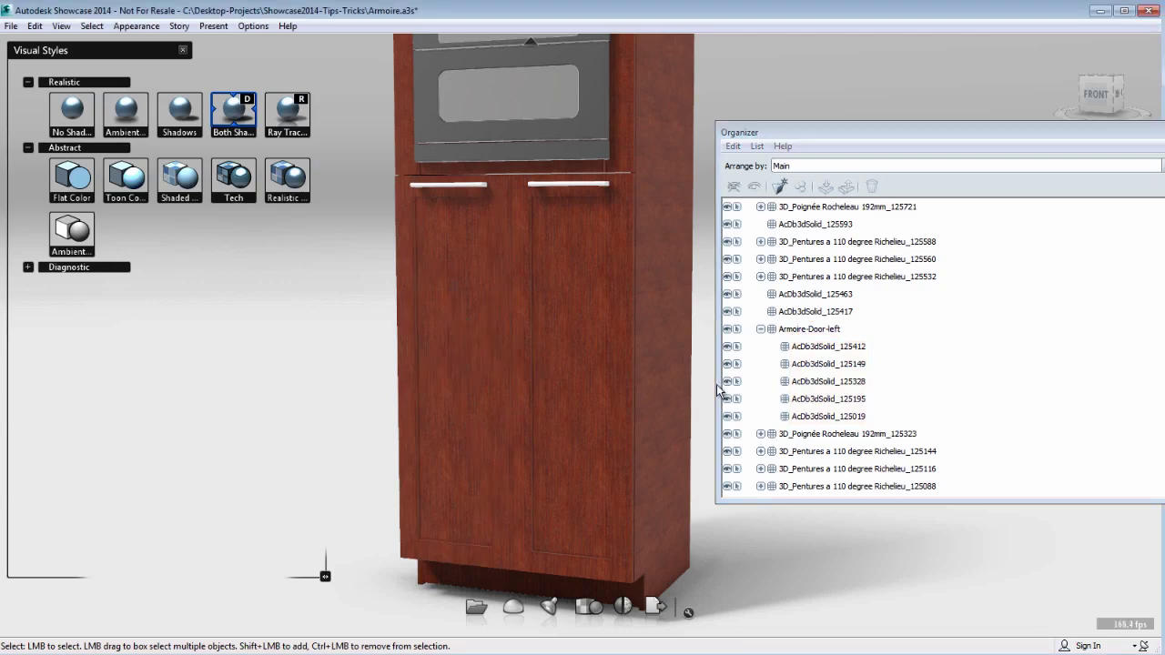
pyautogui.click(441, 373)
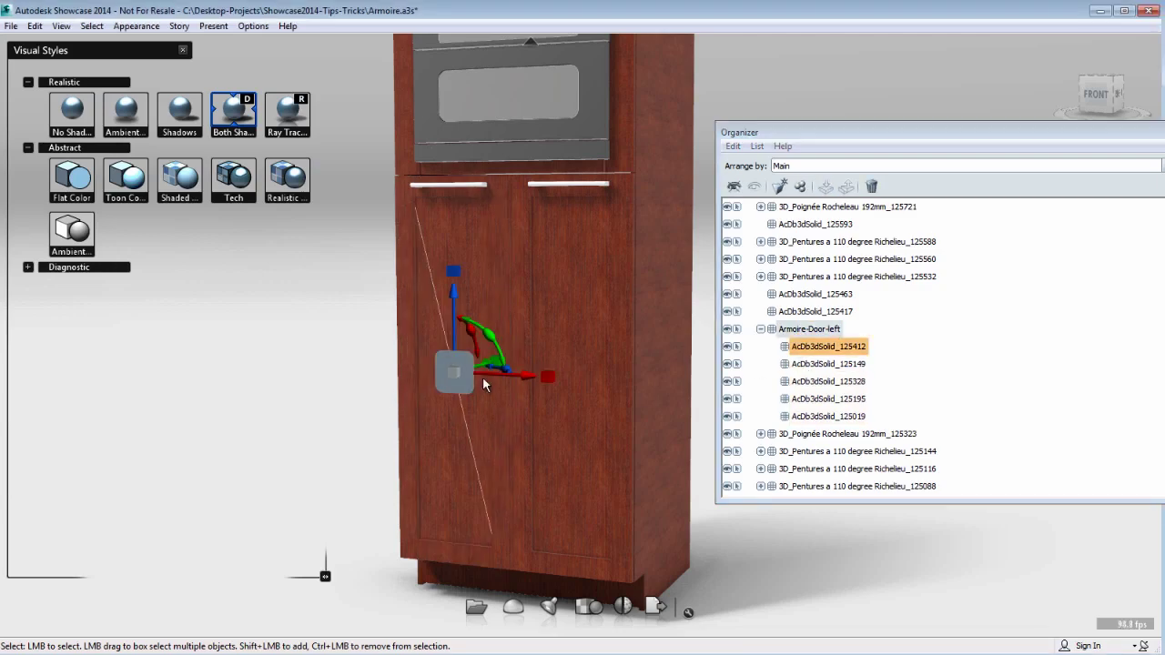
pyautogui.click(804, 330)
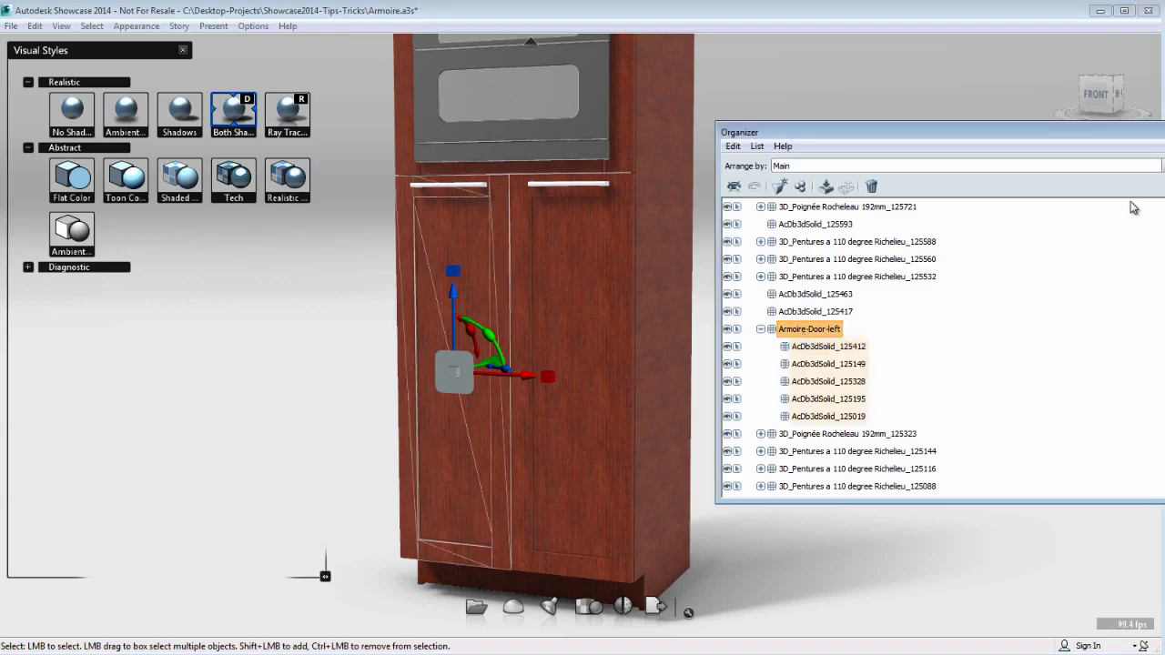
pyautogui.click(1164, 132)
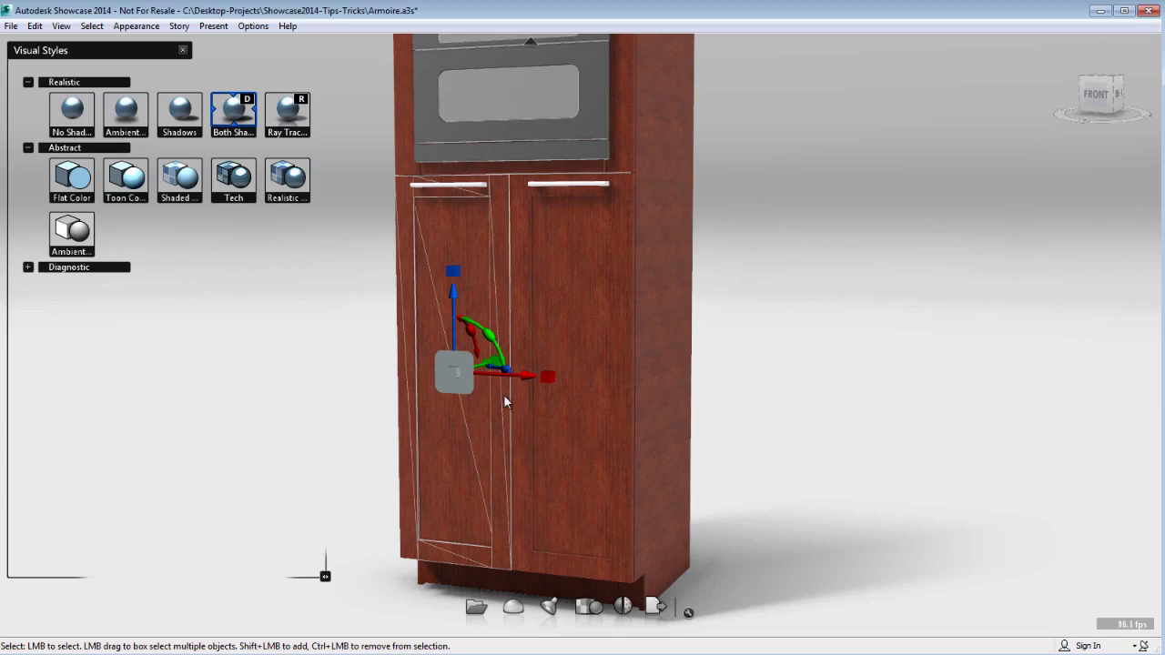
# Step: Start editing the left door group's pivot and move the pivot down to the door's bottom edge
pyautogui.keyDown('alt'); pyautogui.moveTo(470, 396); pyautogui.dragTo(544, 291); pyautogui.keyUp('alt')
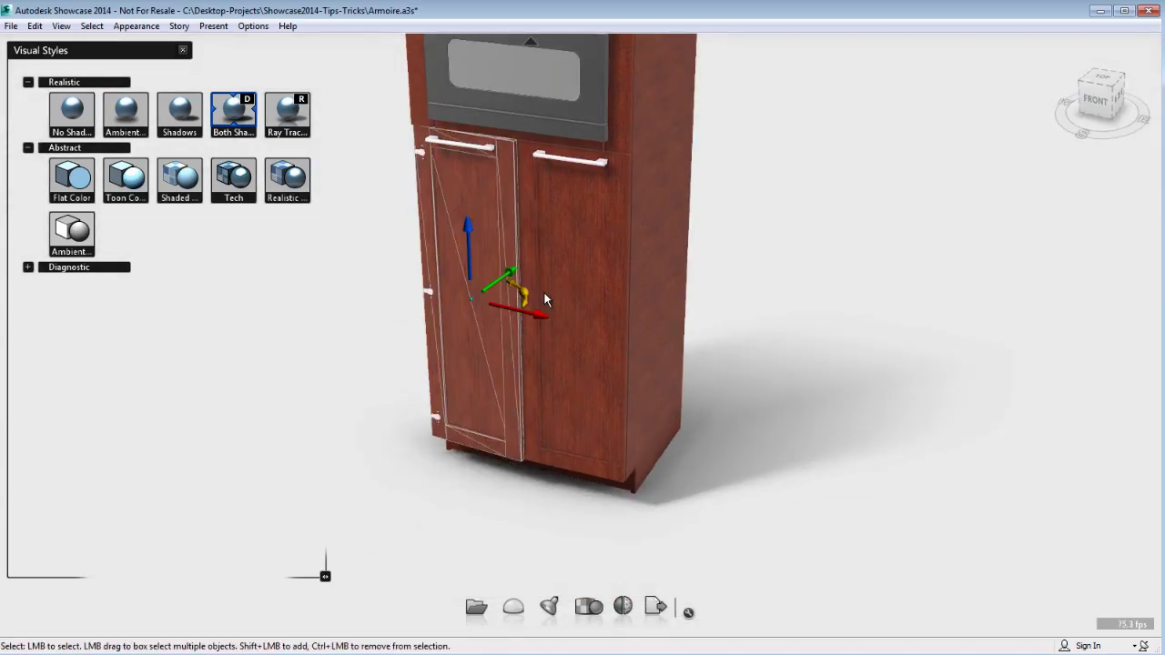
pyautogui.keyDown('alt'); pyautogui.moveTo(481, 386); pyautogui.dragTo(618, 368, button='middle'); pyautogui.keyUp('alt')
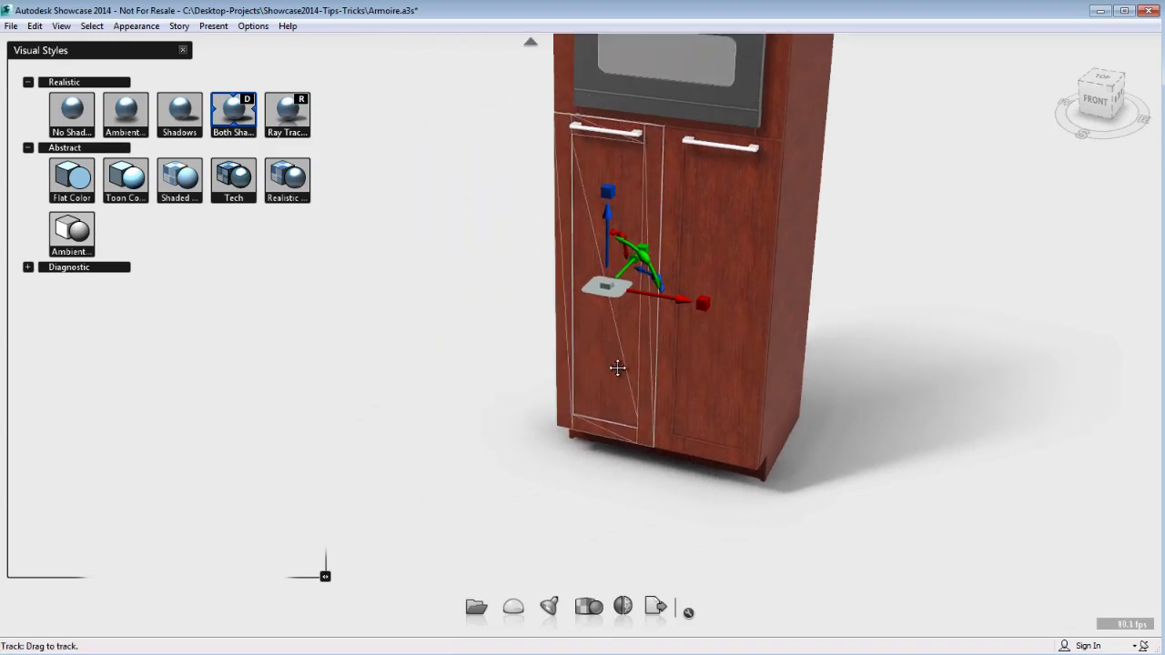
pyautogui.scroll(5, 619, 366)
pyautogui.press('Insert')
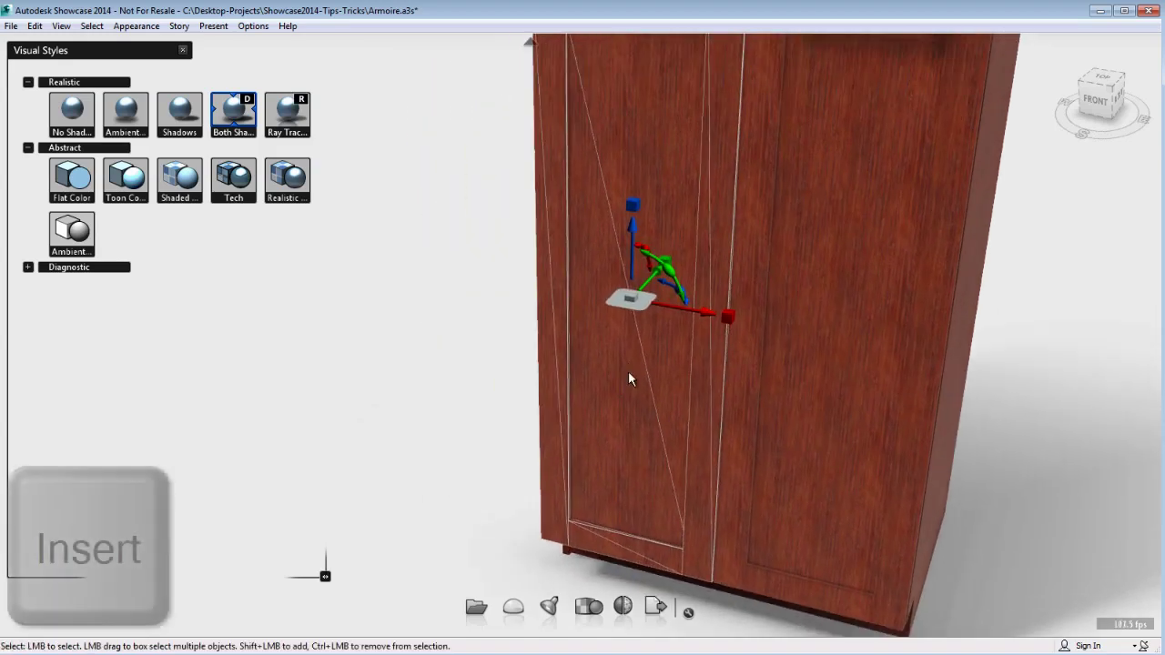
pyautogui.press('Insert')
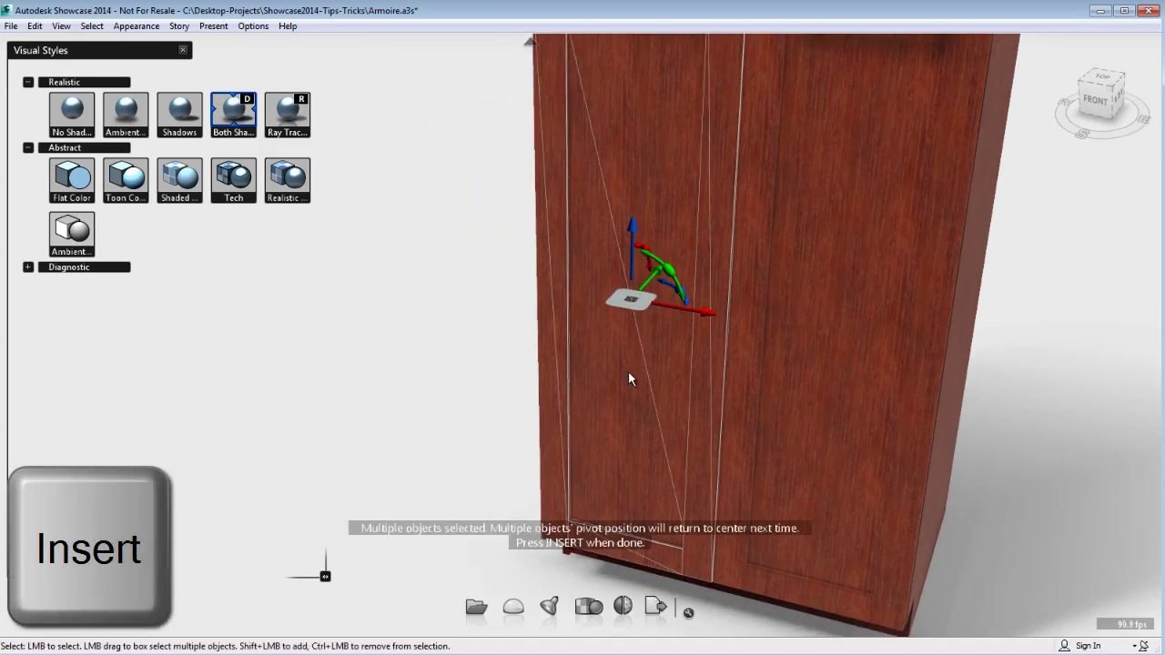
pyautogui.press('Down')
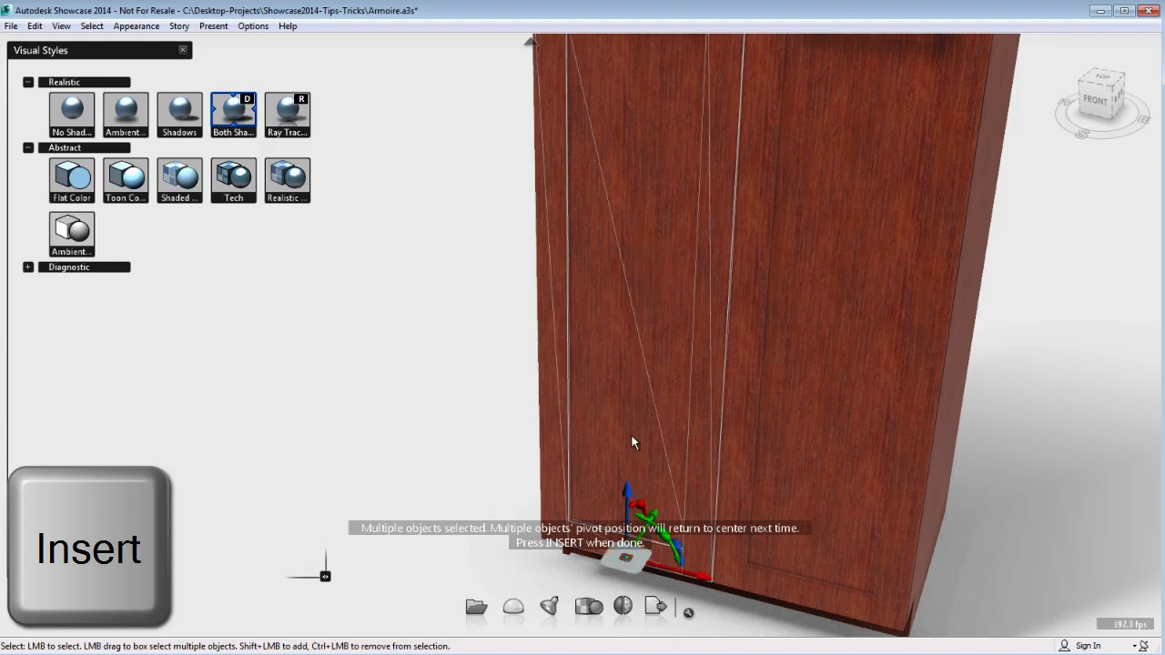
# Step: Place the pivot on the left door's lower outer corner at the hinge side and finish pivot editing
pyautogui.moveTo(631, 434); pyautogui.dragTo(765, 288, button='middle')
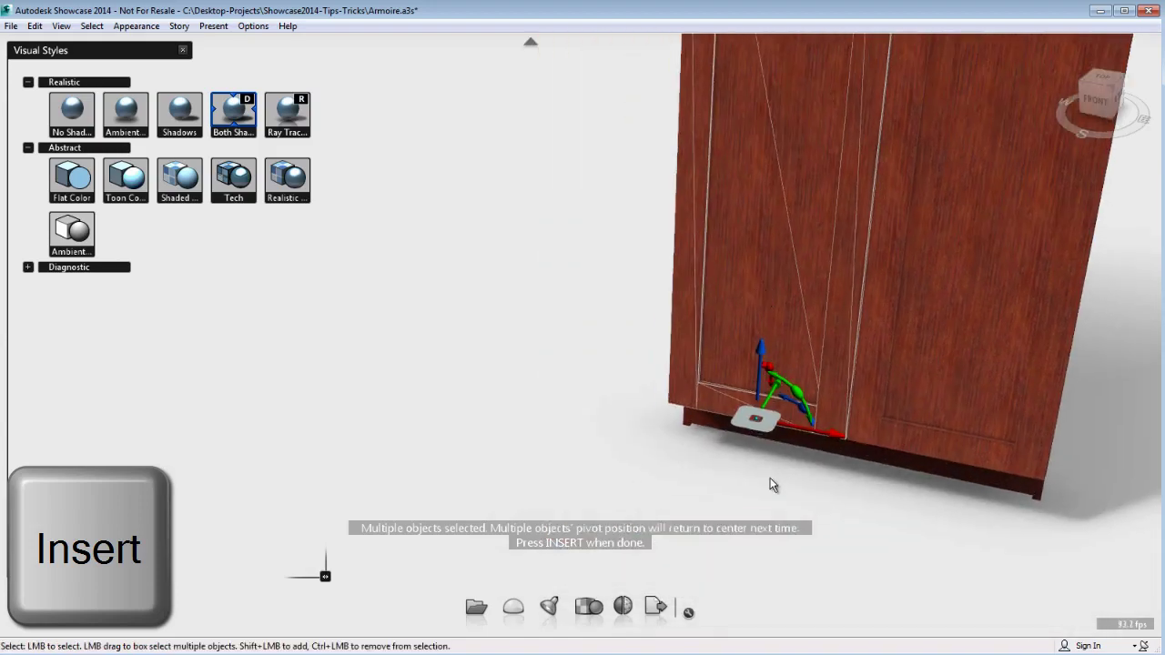
pyautogui.keyDown('alt'); pyautogui.moveTo(698, 455); pyautogui.dragTo(929, 437); pyautogui.keyUp('alt')
pyautogui.keyDown('alt'); pyautogui.moveTo(814, 461); pyautogui.dragTo(884, 235, button='middle'); pyautogui.keyUp('alt')
pyautogui.scroll(5, 831, 379)
pyautogui.keyDown('alt'); pyautogui.moveTo(907, 343); pyautogui.dragTo(809, 343, button='middle'); pyautogui.keyUp('alt')
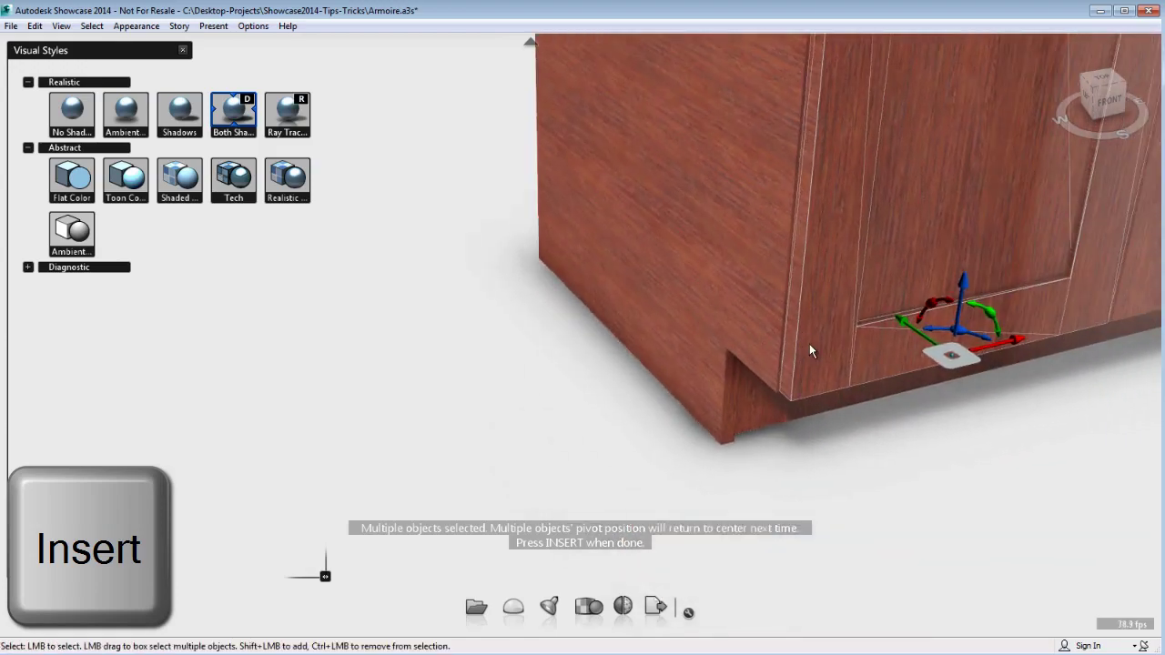
pyautogui.click(780, 391)
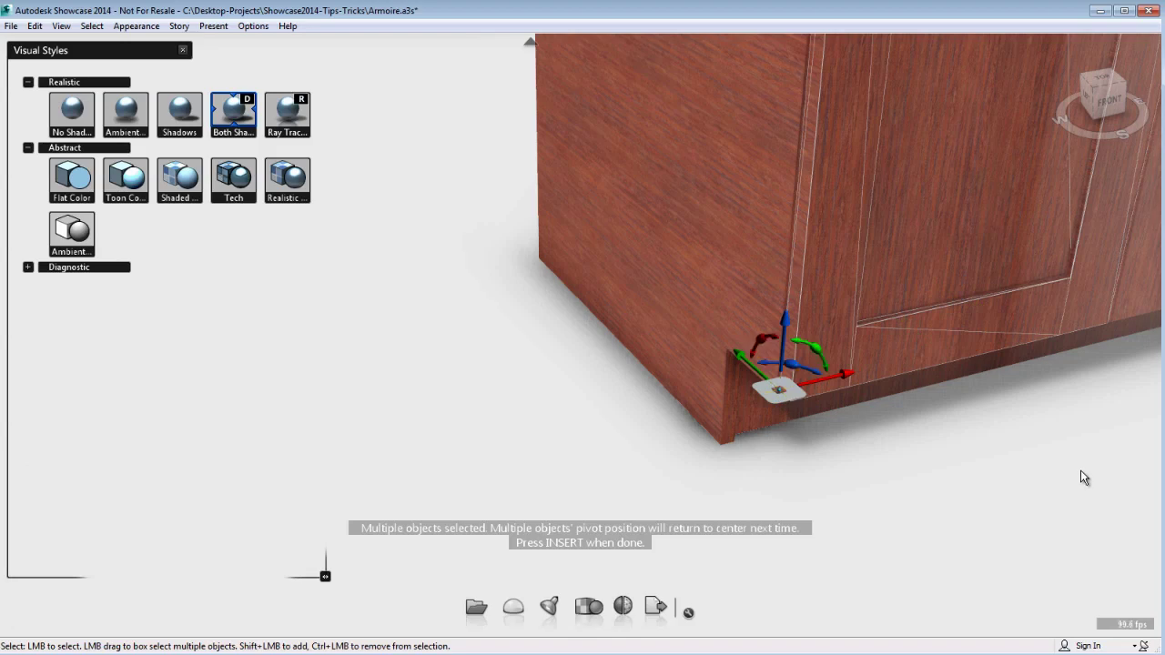
pyautogui.press('Insert')
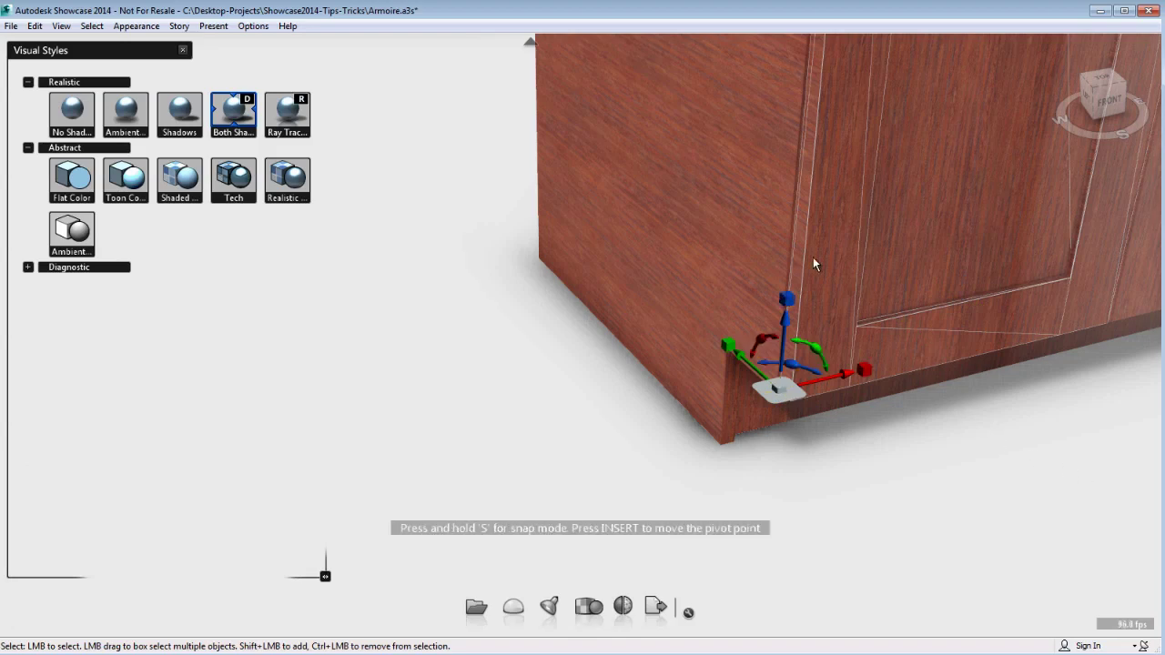
# Step: Rotate the left door group -90 degrees about the vertical axis through its corner pivot, and undo the rotation
pyautogui.keyDown('alt'); pyautogui.moveTo(813, 259); pyautogui.dragTo(516, 389, button='middle'); pyautogui.keyUp('alt')
pyautogui.keyDown('alt'); pyautogui.moveTo(775, 393); pyautogui.dragTo(593, 322); pyautogui.keyUp('alt')
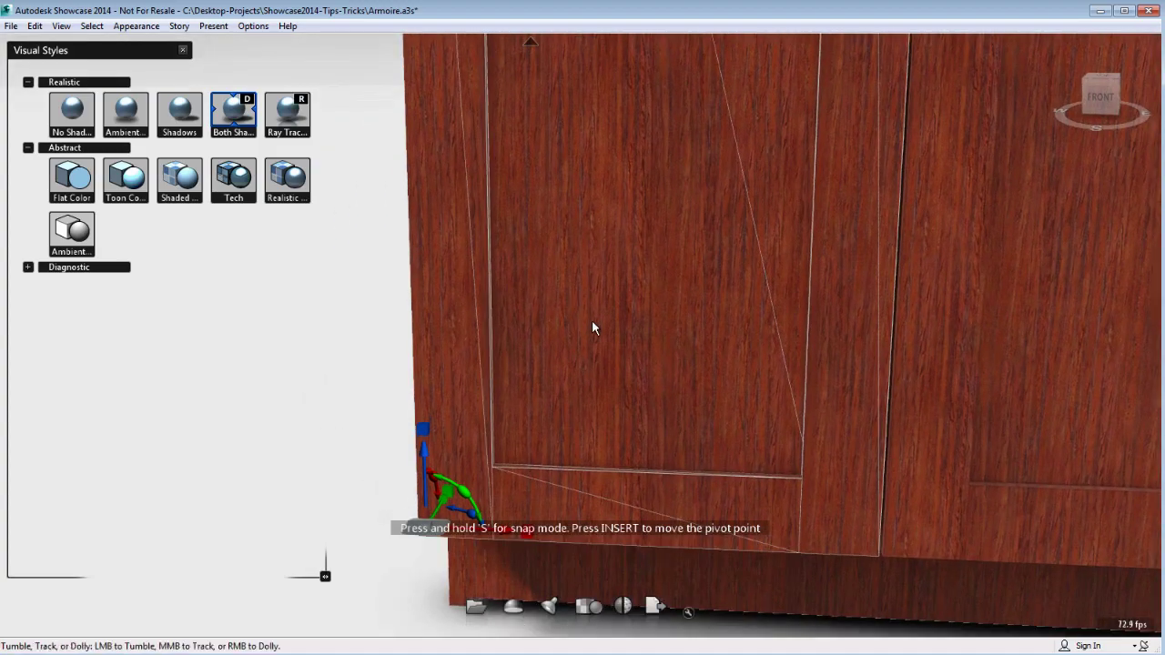
pyautogui.scroll(-5, 616, 338)
pyautogui.moveTo(616, 342); pyautogui.dragTo(599, 431, button='middle')
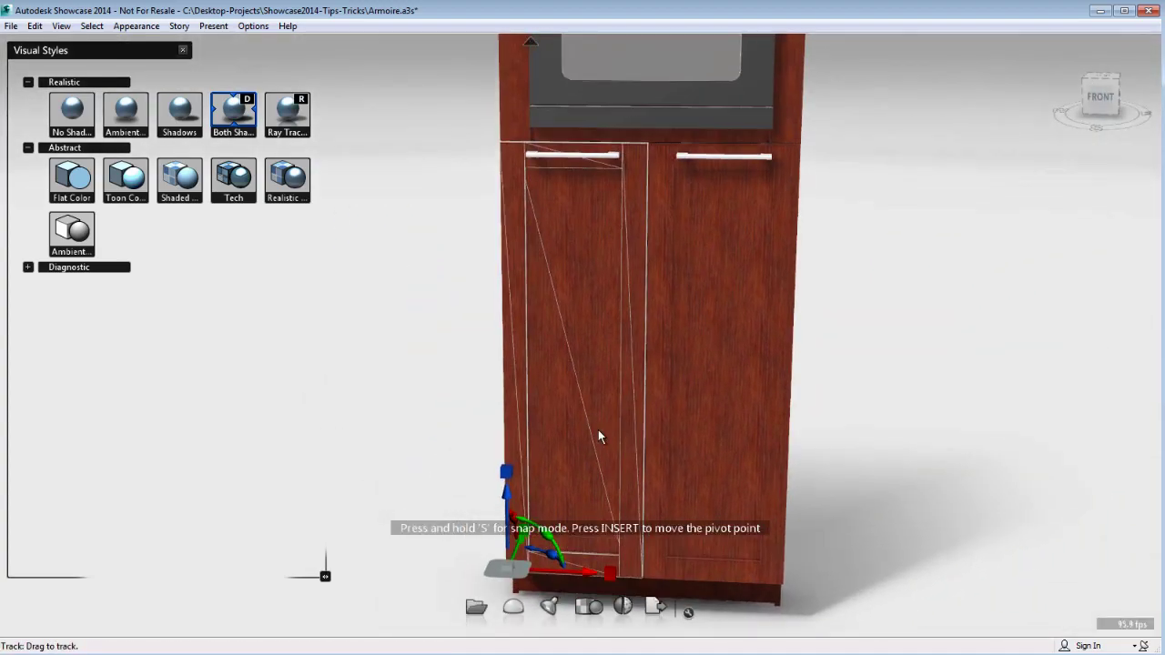
pyautogui.keyDown('alt'); pyautogui.moveTo(592, 446); pyautogui.dragTo(437, 403); pyautogui.keyUp('alt')
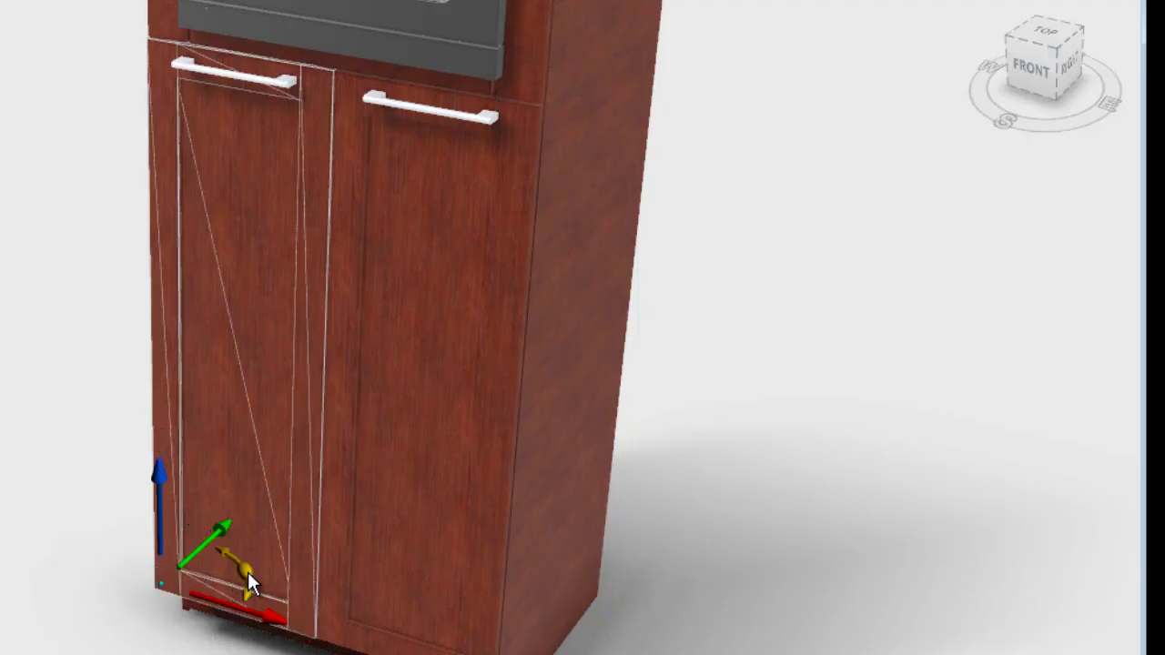
pyautogui.click(607, 549)
pyautogui.write('-90')
pyautogui.press('Return')
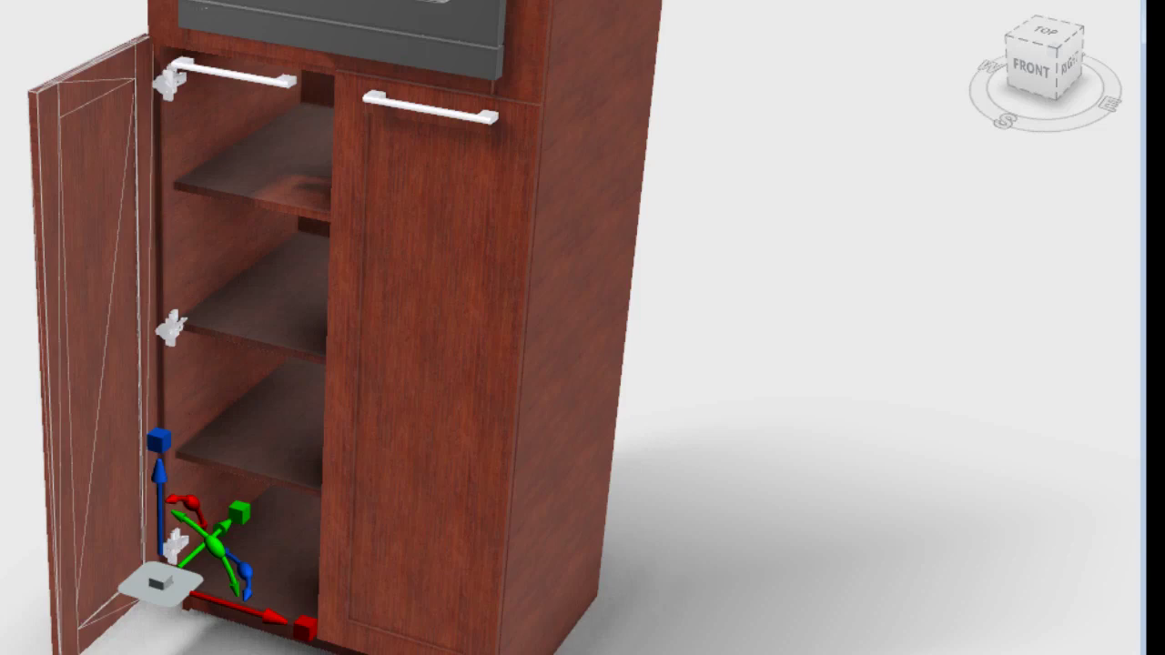
pyautogui.hotkey('ctrl', 'z')
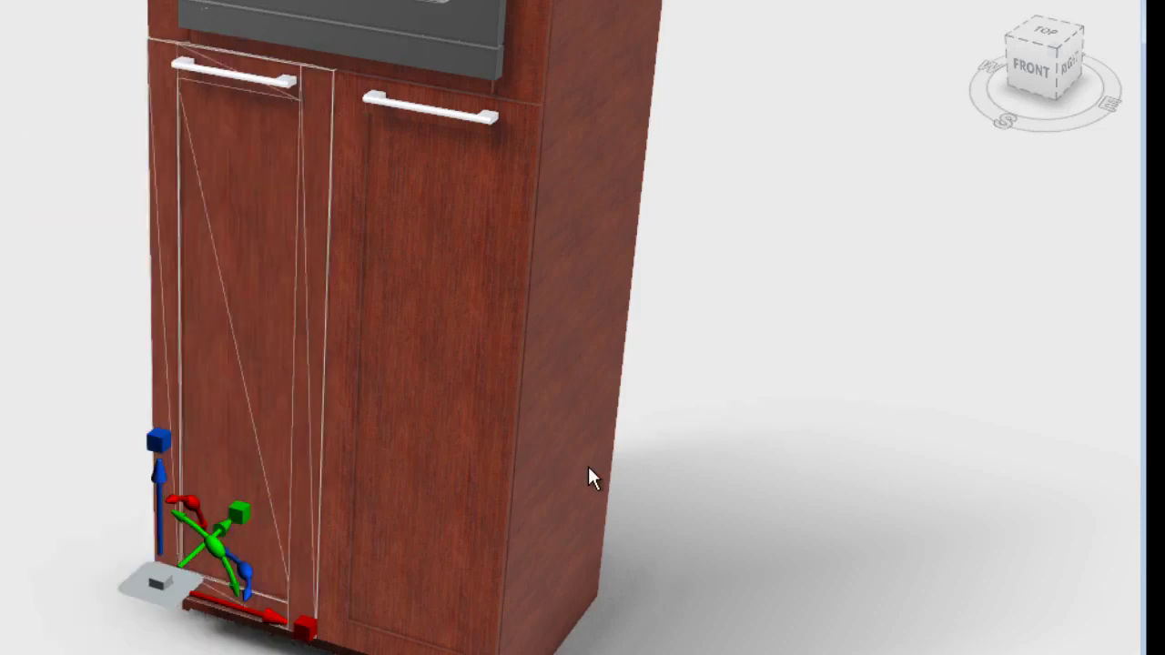
# Step: Move the left door's handle solid AcDb3dSolid_128199-7 into the Armoire-Door-left group and select the group
pyautogui.press('o')
pyautogui.click(254, 79)
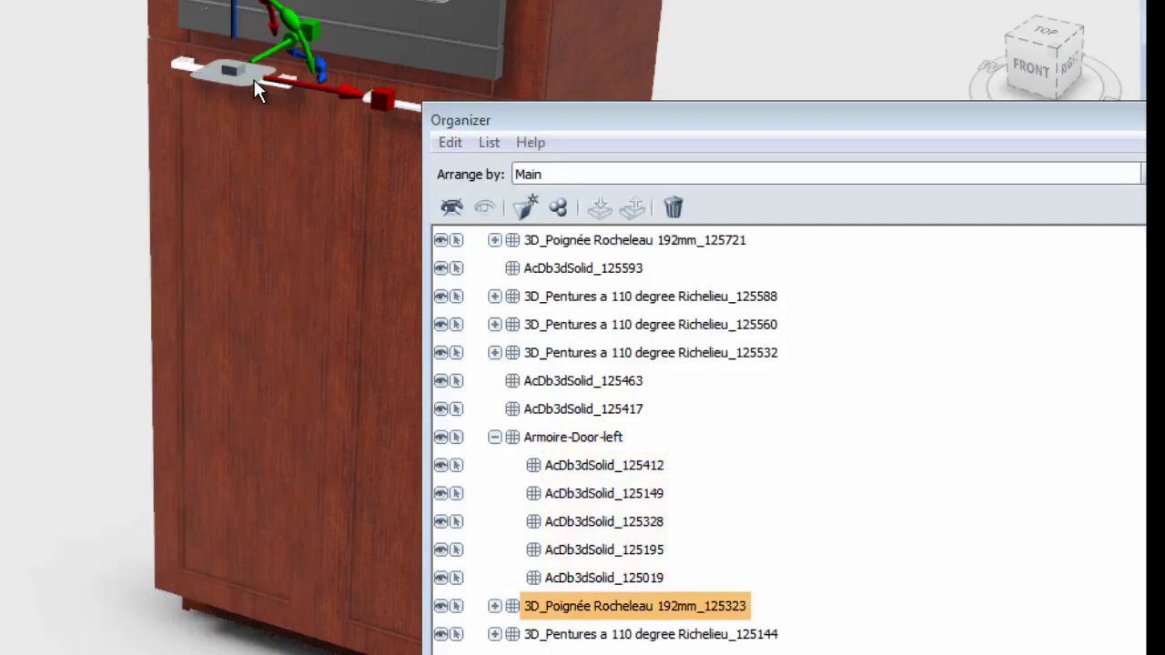
pyautogui.scroll(3, 164, 242)
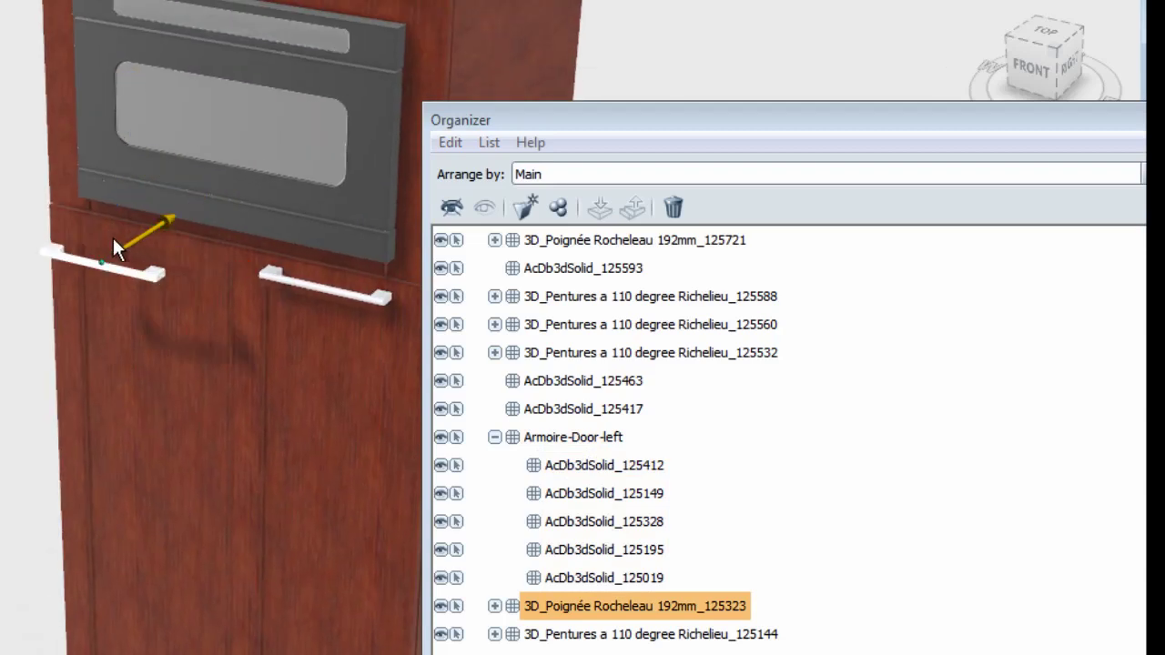
pyautogui.moveTo(538, 609); pyautogui.dragTo(588, 448)
pyautogui.click(494, 606)
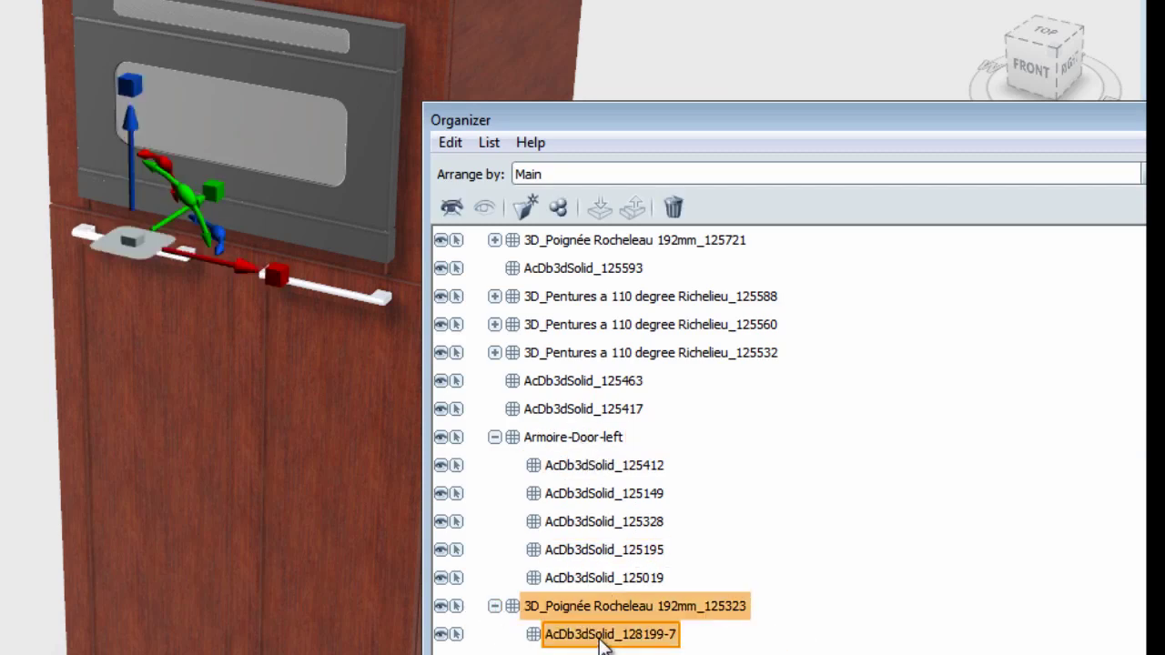
pyautogui.moveTo(600, 643); pyautogui.dragTo(599, 452)
pyautogui.click(575, 437)
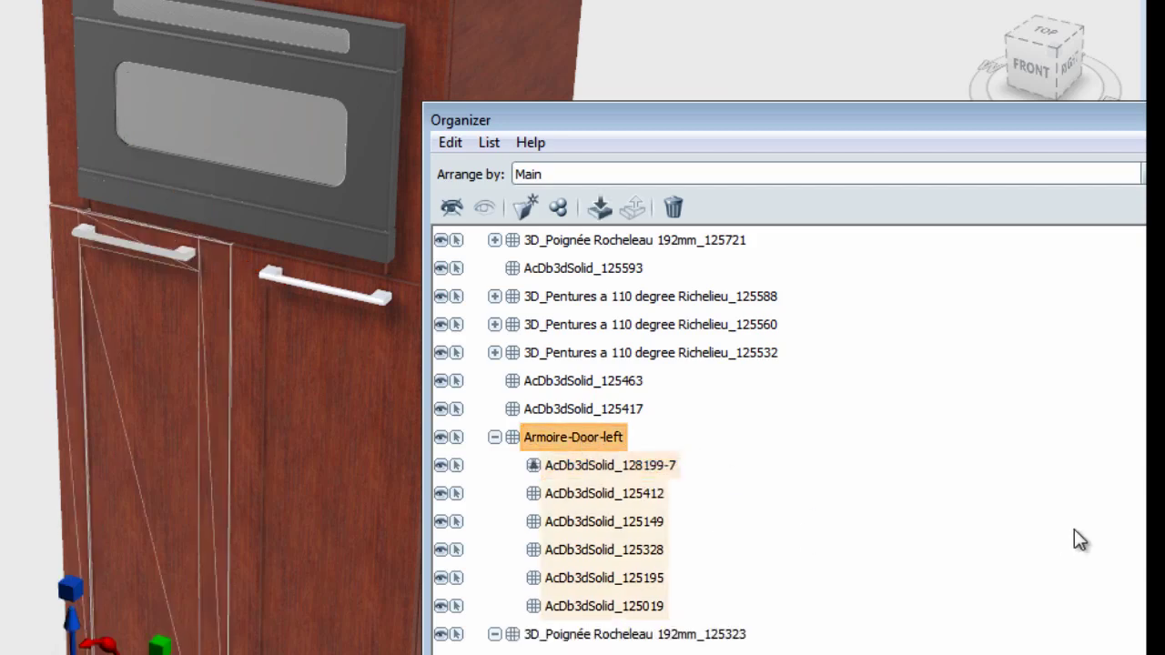
# Step: Create a keyframe animation for the Armoire-Door-left group and rotate the door -90 degrees about its vertical axis
pyautogui.moveTo(135, 654); pyautogui.dragTo(57, 654)
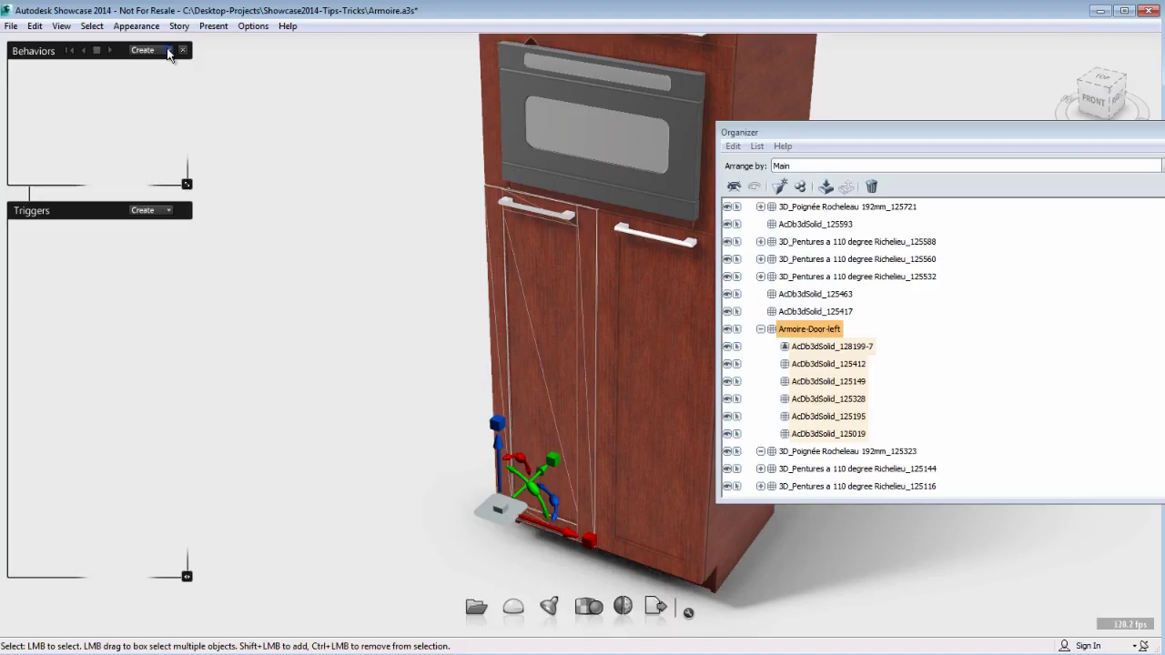
pyautogui.click(169, 50)
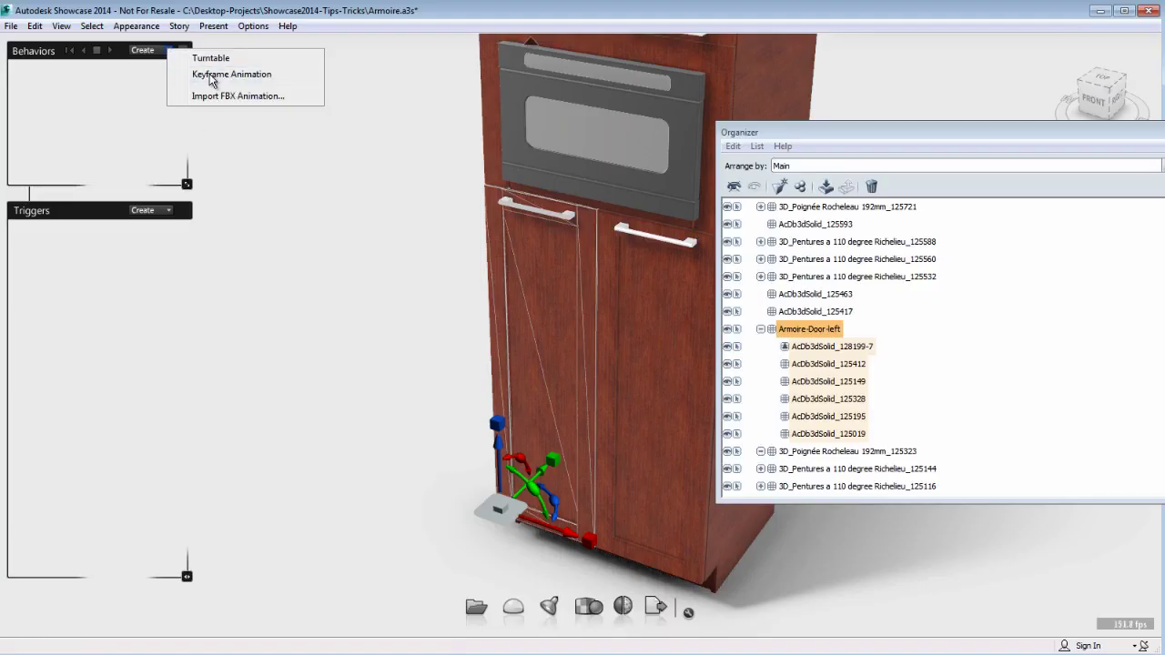
pyautogui.click(211, 77)
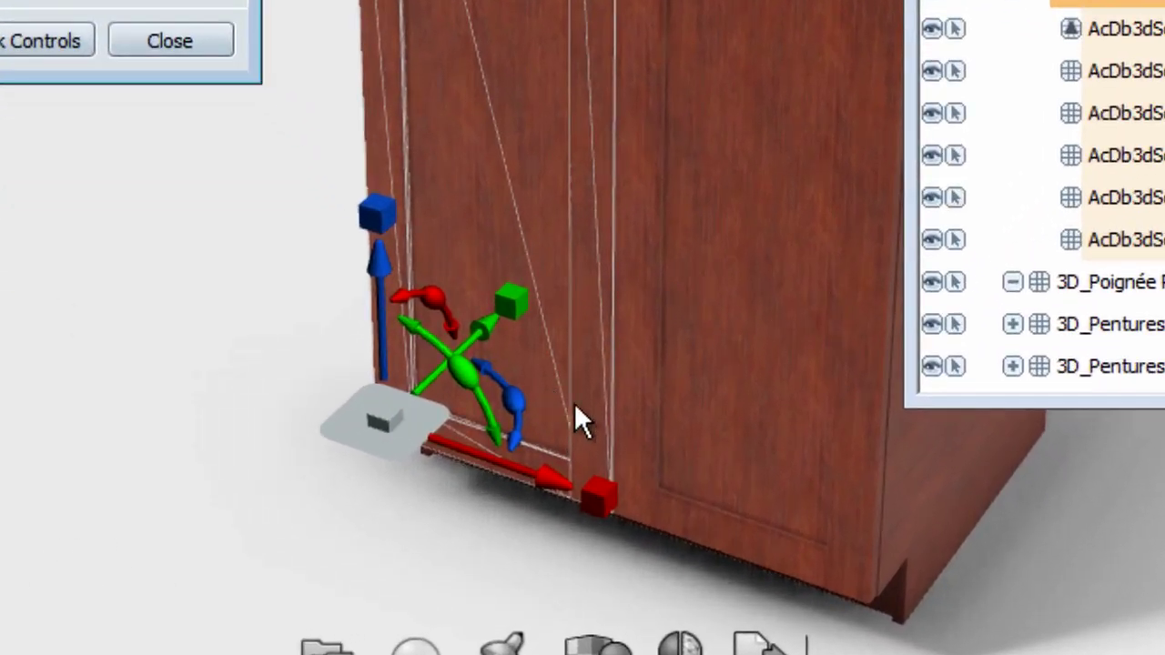
pyautogui.click(516, 406)
pyautogui.write('-90')
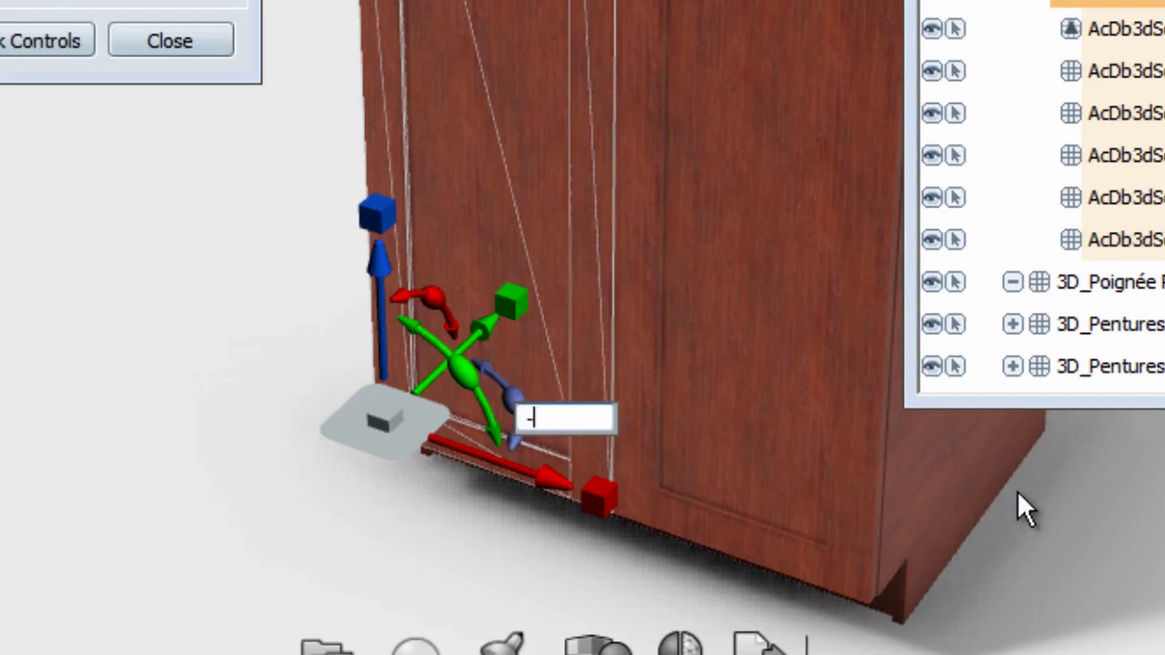
pyautogui.press('Return')
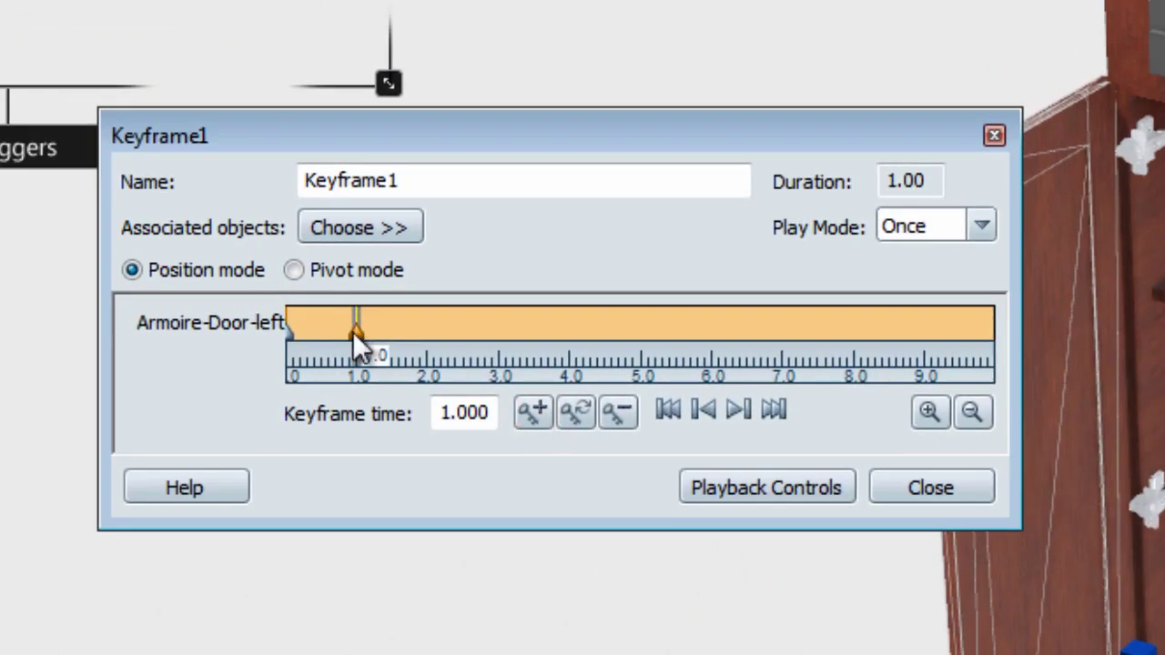
# Step: Set the time of the open-door keyframe to 2.0
pyautogui.moveTo(355, 335); pyautogui.dragTo(419, 372)
pyautogui.moveTo(494, 415); pyautogui.dragTo(426, 417)
pyautogui.write('2.0')
pyautogui.press('Return')
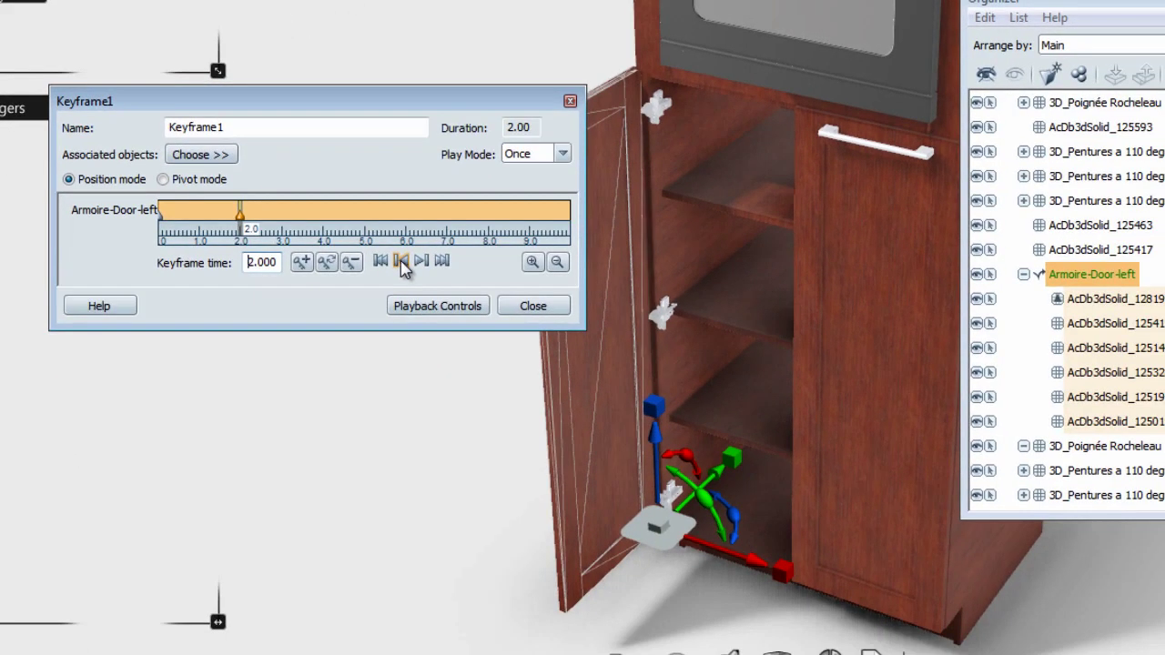
# Step: Add another keyframe that holds the left door open and set its time to 4
pyautogui.click(476, 312)
pyautogui.click(527, 312)
pyautogui.click(301, 262)
pyautogui.moveTo(287, 226); pyautogui.dragTo(320, 226)
pyautogui.moveTo(275, 262); pyautogui.dragTo(191, 266)
pyautogui.write('4')
pyautogui.press('Return')
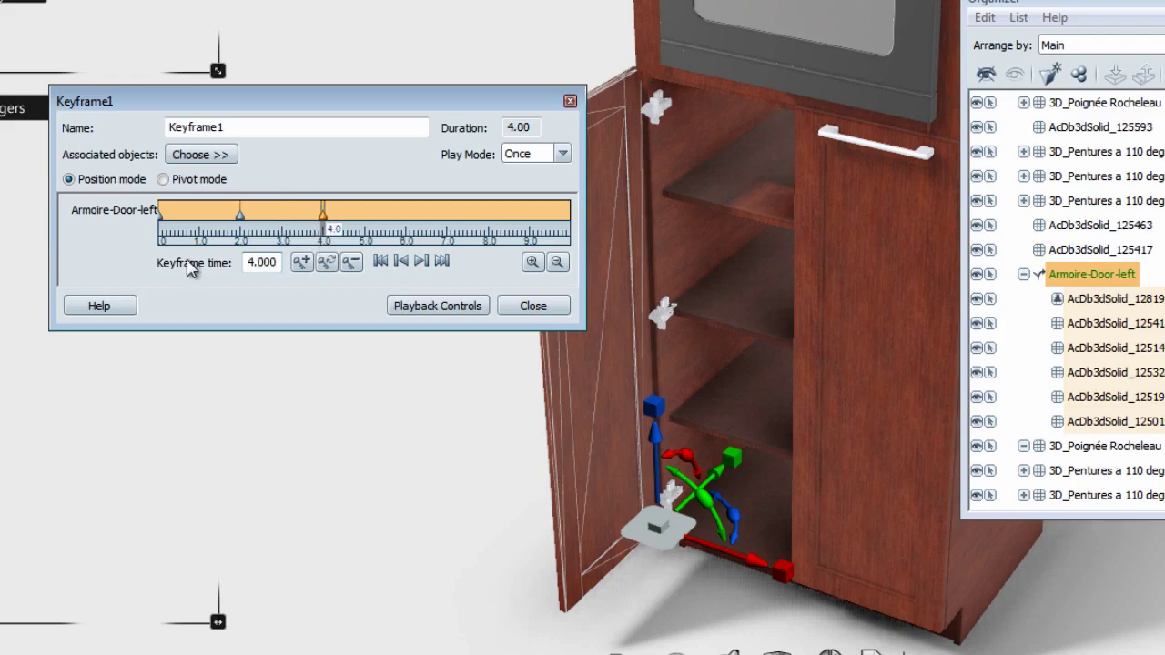
# Step: Rotate the left door 90 degrees back to closed and add a keyframe for that position at time 6
pyautogui.click(737, 519)
pyautogui.write('90')
pyautogui.press('Return')
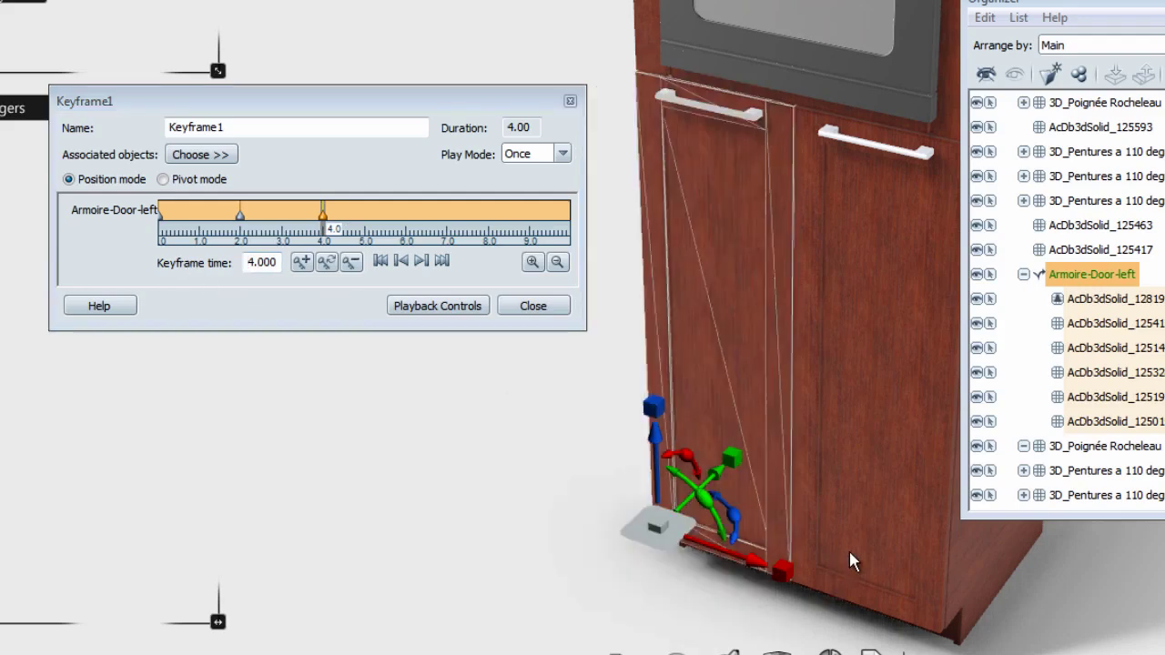
pyautogui.click(301, 261)
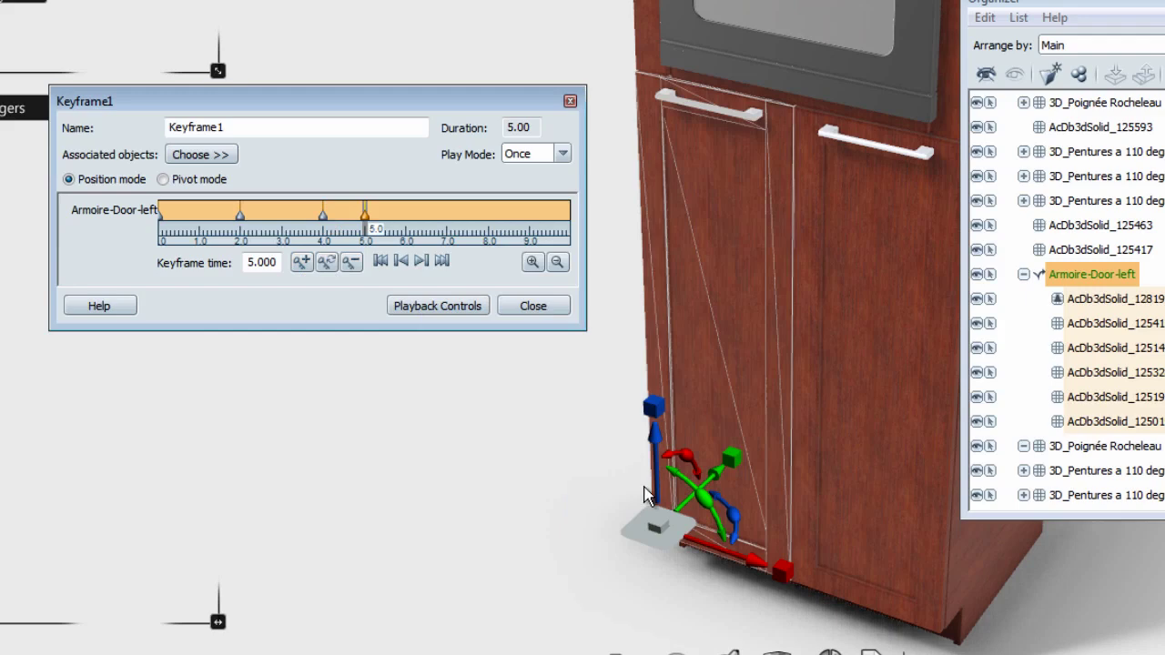
pyautogui.moveTo(369, 215); pyautogui.dragTo(405, 215)
pyautogui.moveTo(278, 263); pyautogui.dragTo(162, 263)
pyautogui.write('6')
pyautogui.press('Return')
pyautogui.click(558, 261)
pyautogui.click(533, 261)
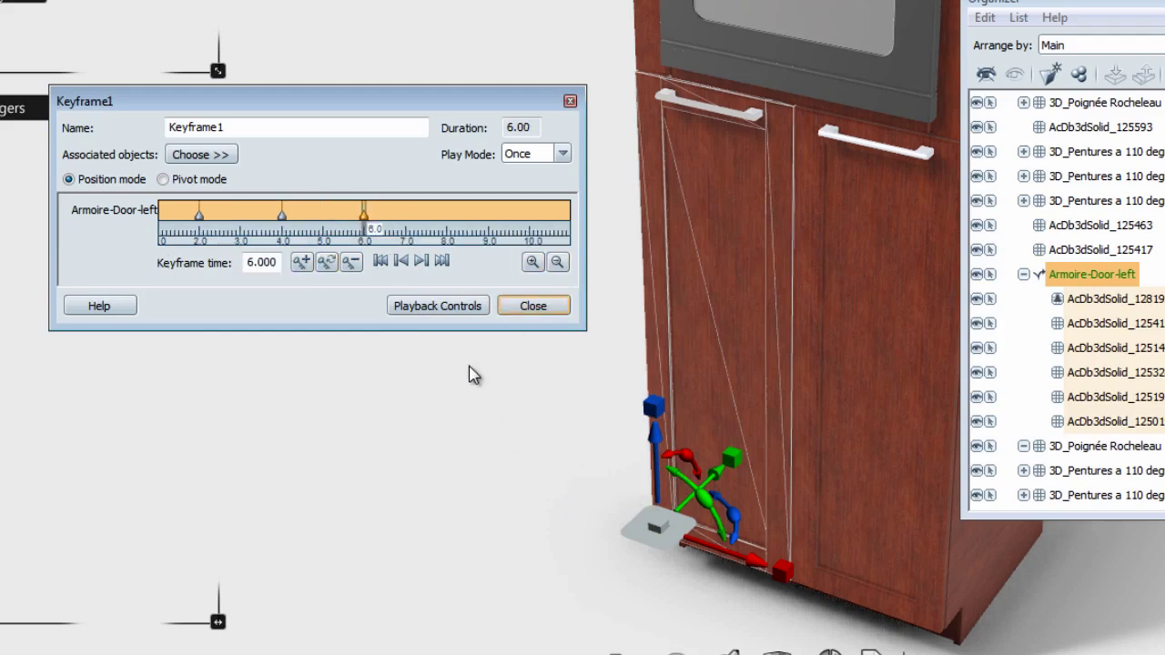
# Step: Step back through the door's keyframes to time 0 and close the Keyframe1 settings
pyautogui.click(401, 262)
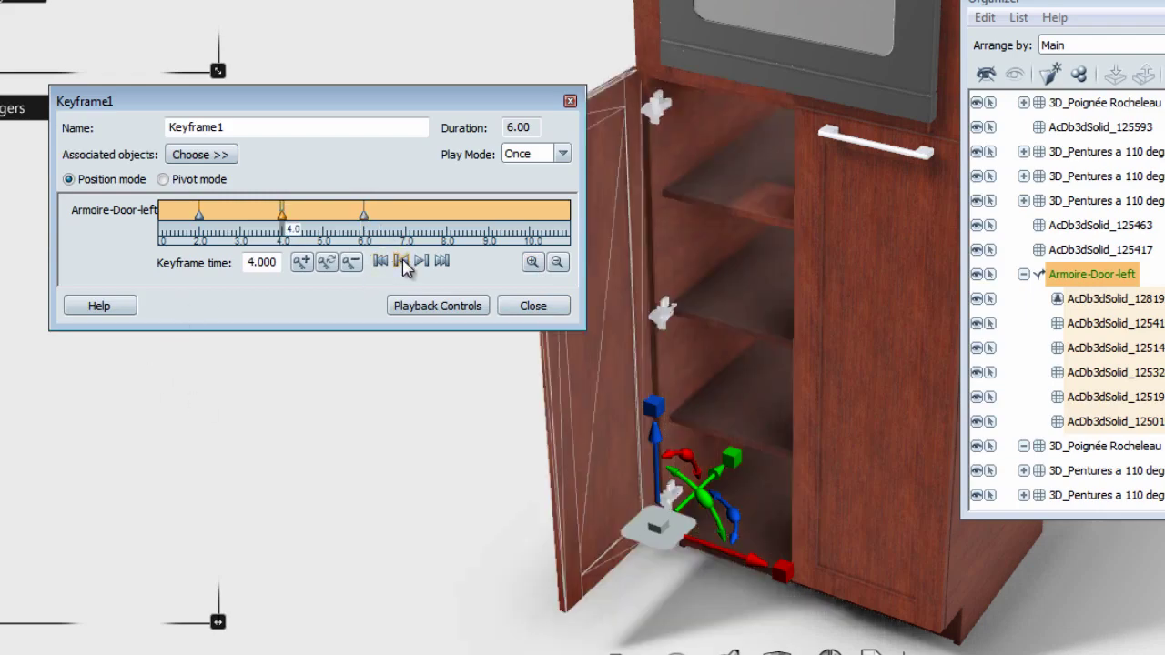
pyautogui.click(402, 261)
pyautogui.click(401, 261)
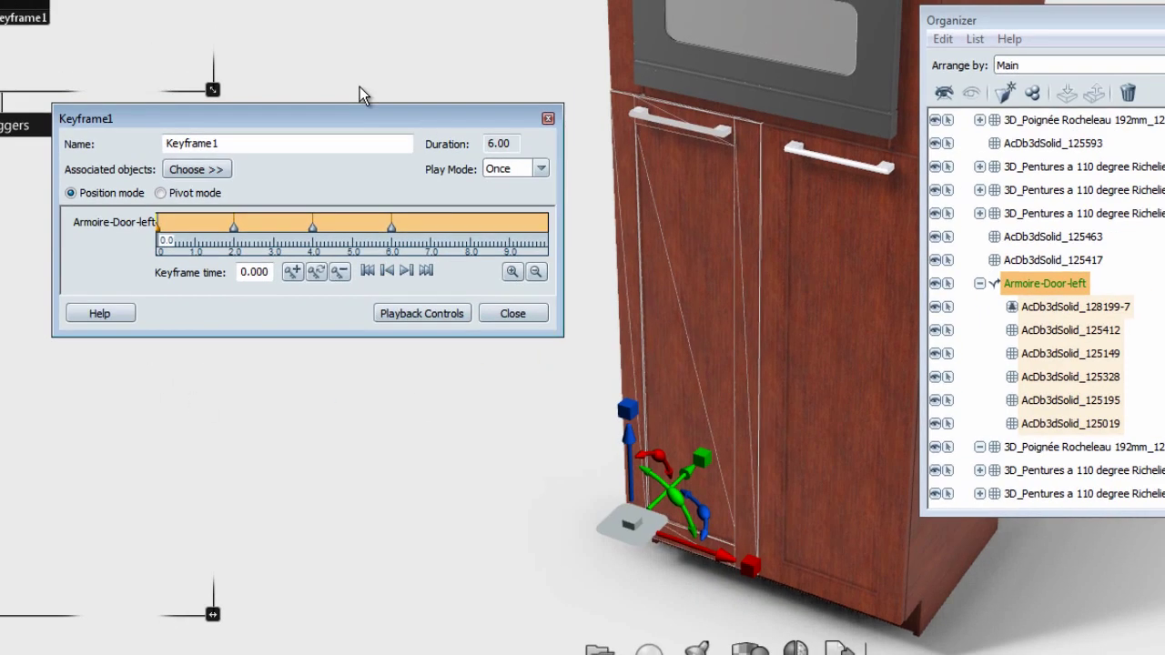
pyautogui.click(513, 313)
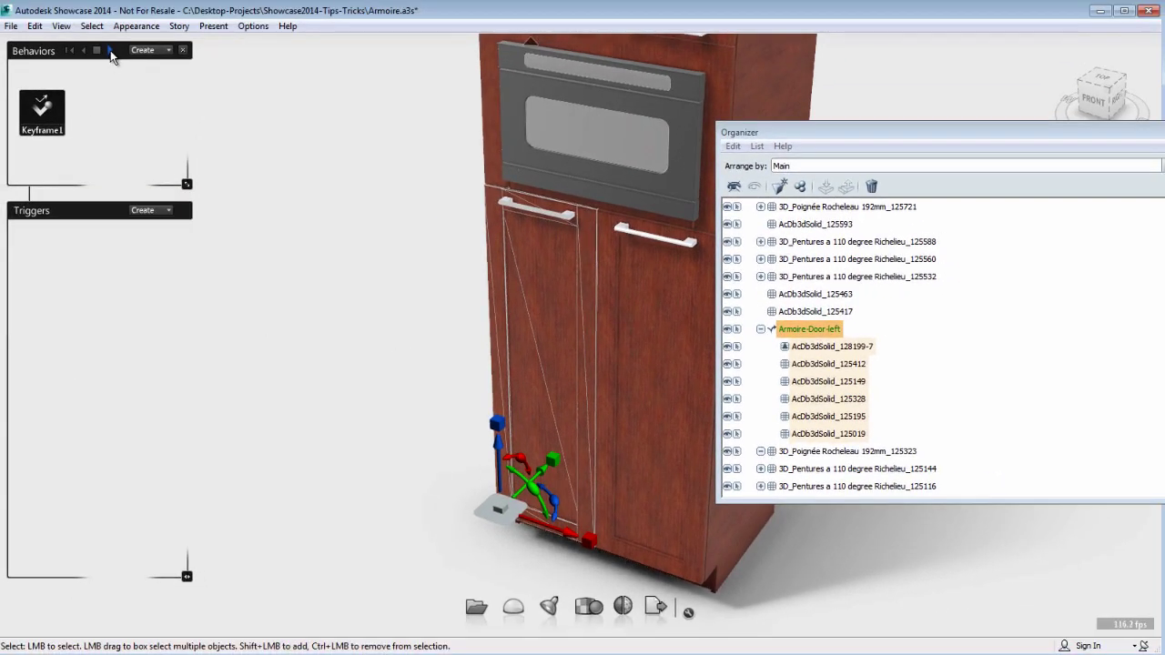
# Step: Play the Keyframe1 animation, and frame the whole armoire from the front with the Organizer hidden
pyautogui.click(111, 50)
pyautogui.keyDown('alt'); pyautogui.moveTo(566, 358); pyautogui.dragTo(601, 210); pyautogui.keyUp('alt')
pyautogui.scroll(-4, 589, 381)
pyautogui.scroll(-3, 588, 381)
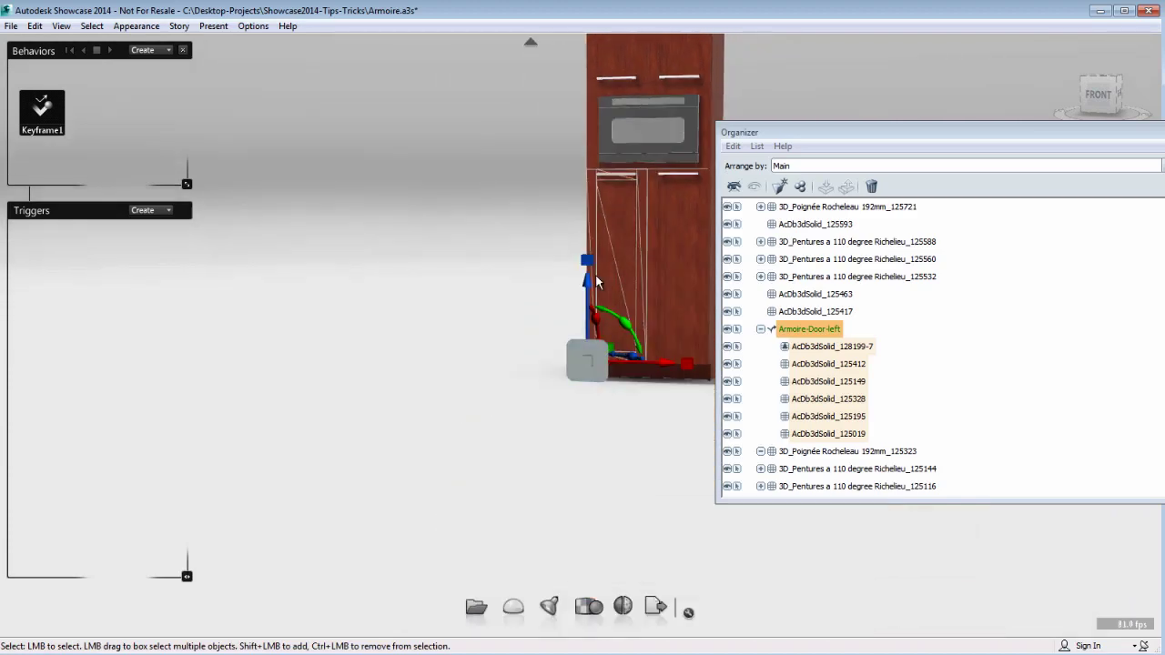
pyautogui.keyDown('alt'); pyautogui.moveTo(596, 277); pyautogui.dragTo(407, 419, button='middle'); pyautogui.keyUp('alt')
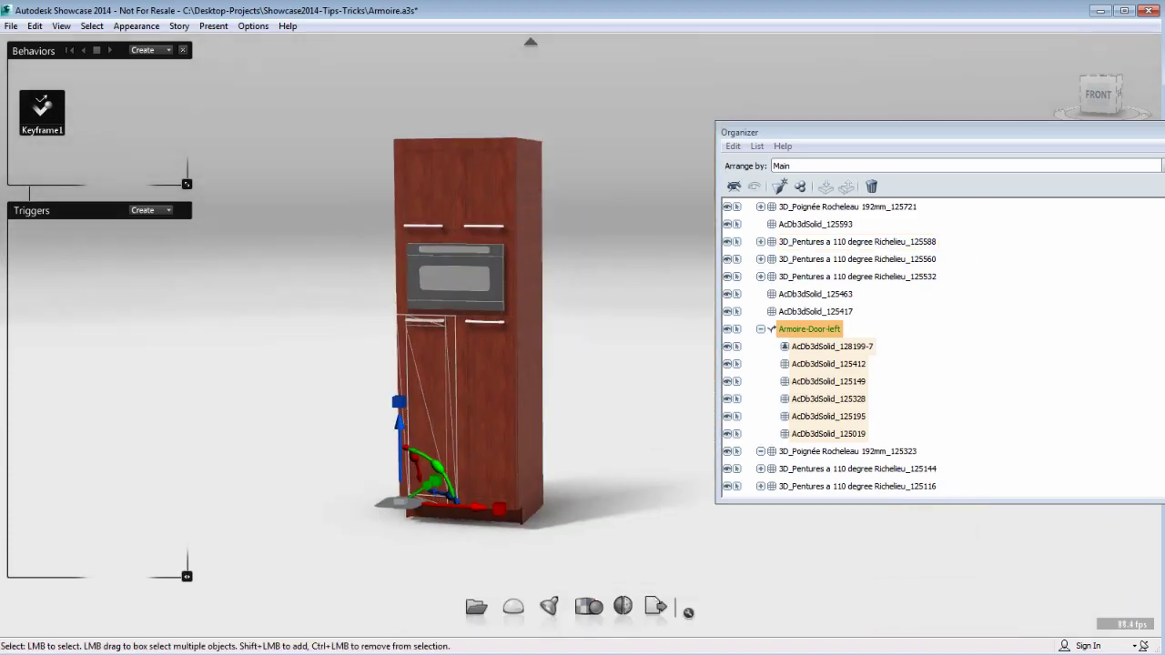
pyautogui.press('o')
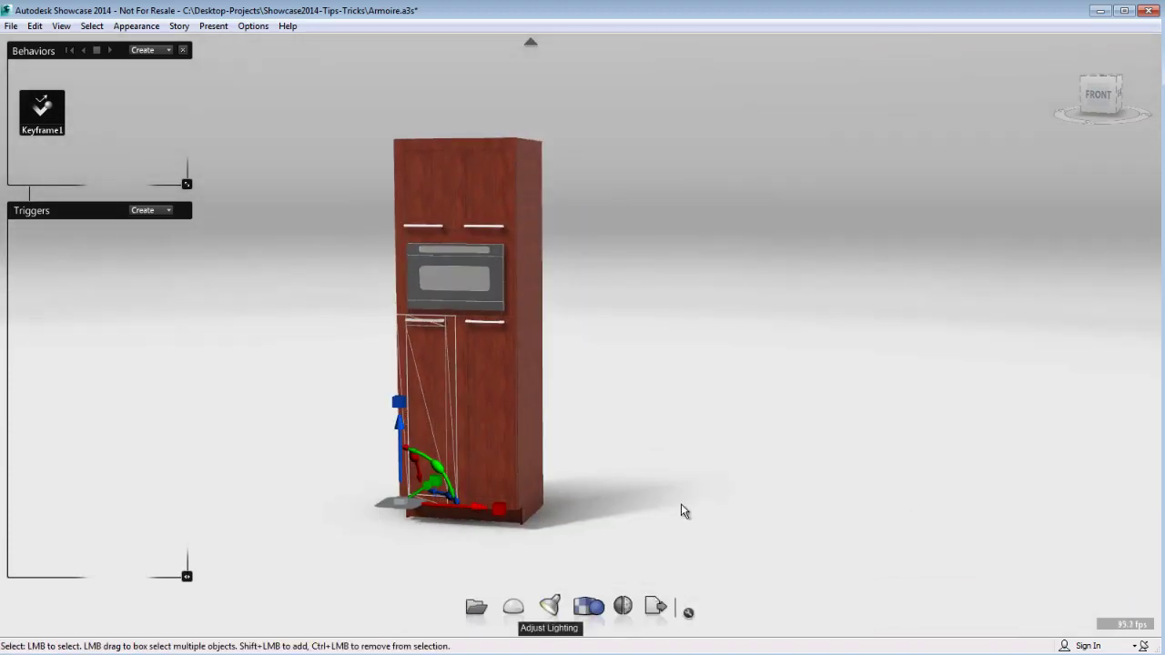